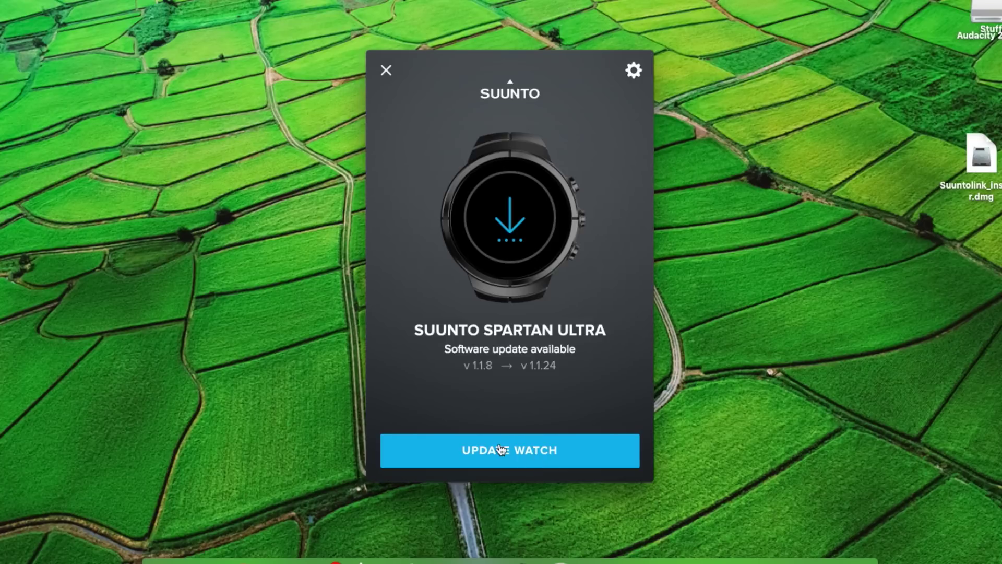
Step: Start updating the Spartan Ultra's software from v1.1.8 to v1.1.24
{"action": "left_click", "coordinate": [501, 449]}
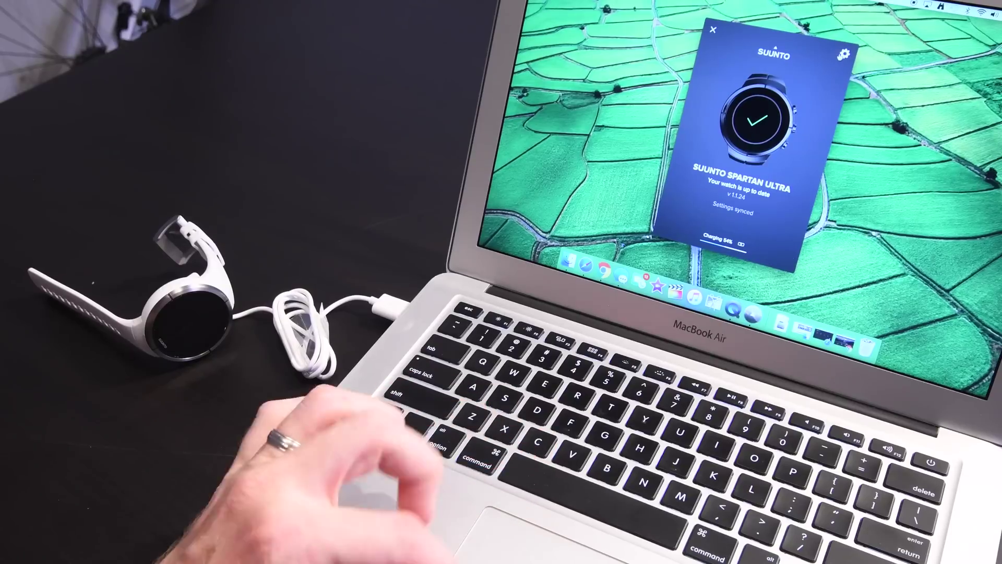
Step: Once the watch is up to date at v1.1.24, bring up SuuntoLink's options menu
{"action": "left_click", "coordinate": [843, 54]}
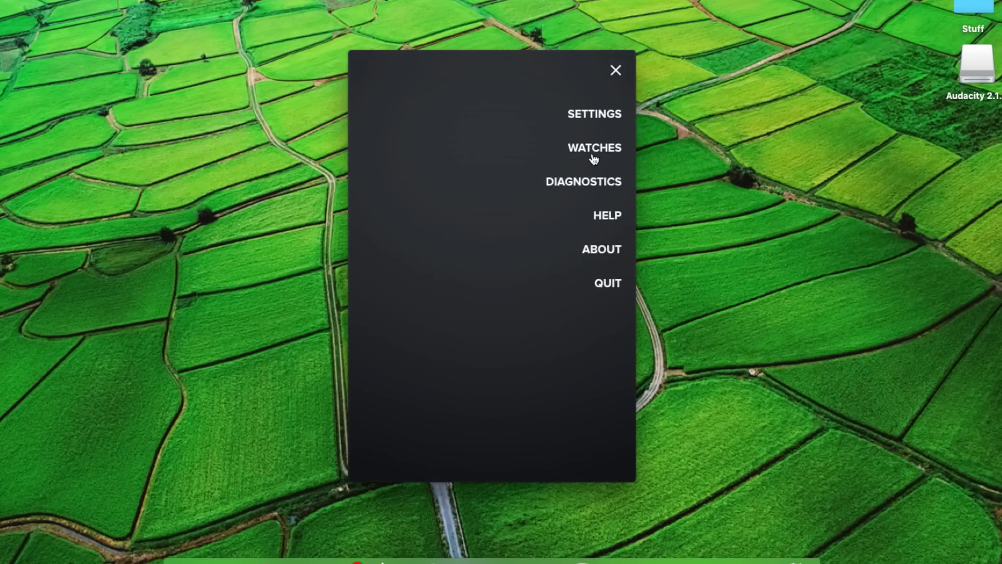
{"action": "left_click", "coordinate": [594, 149]}
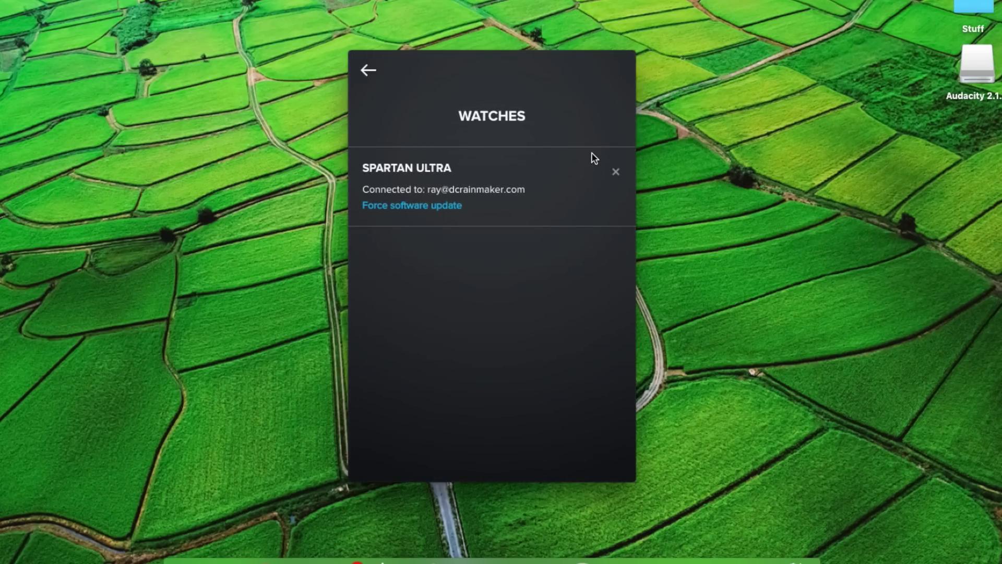
{"action": "left_click", "coordinate": [369, 73]}
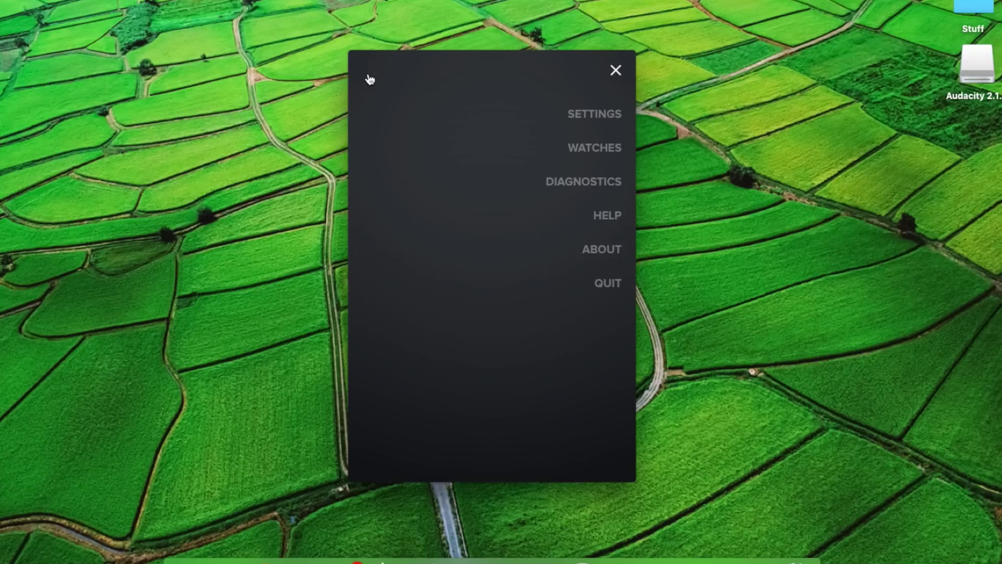
{"action": "left_click", "coordinate": [591, 183]}
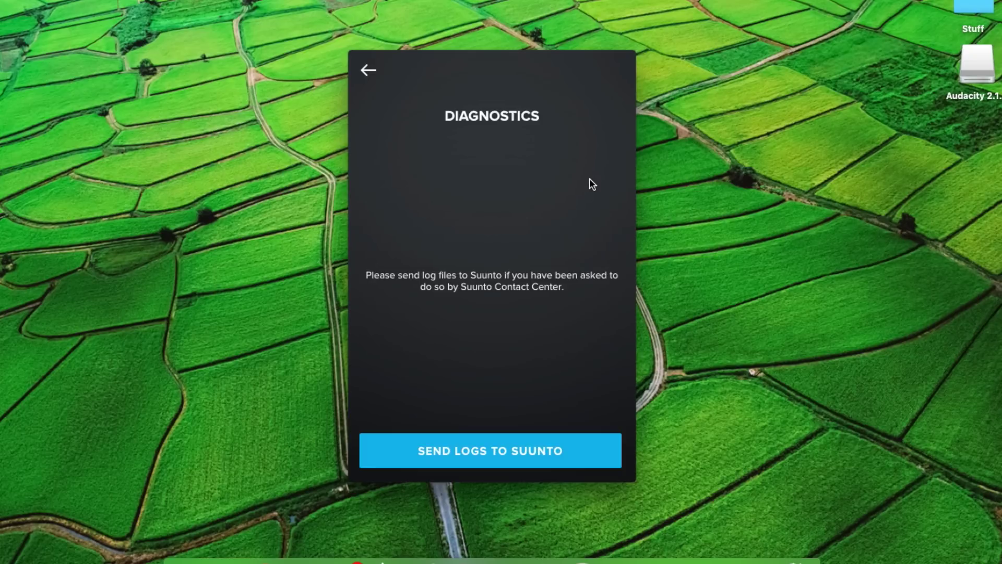
{"action": "left_click", "coordinate": [370, 72]}
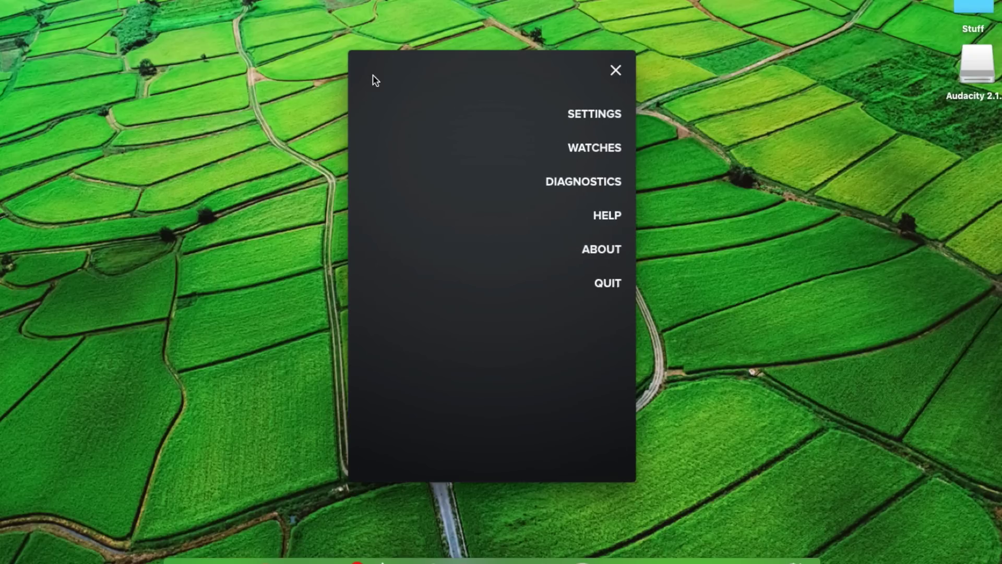
{"action": "left_click", "coordinate": [598, 254]}
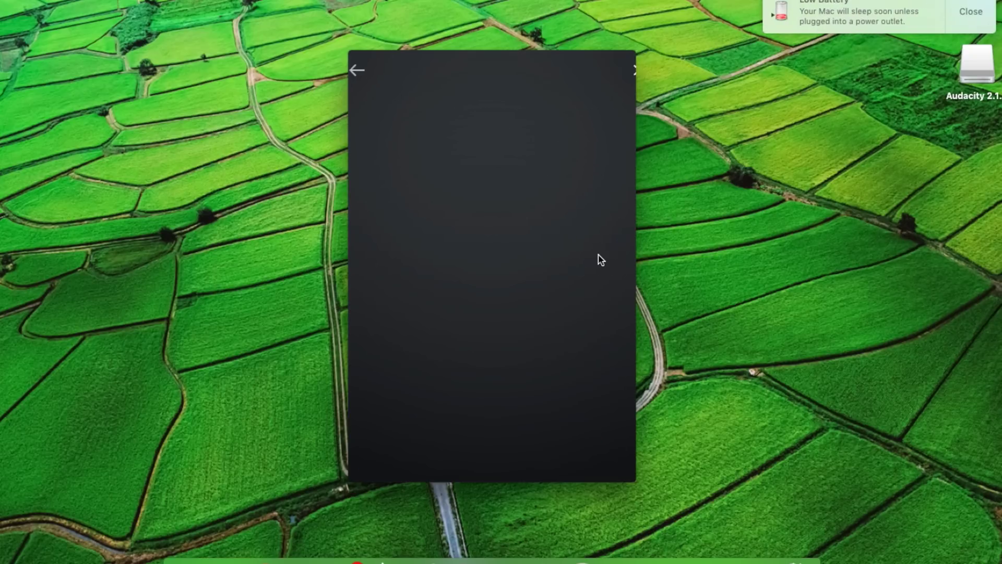
{"action": "left_click", "coordinate": [972, 22]}
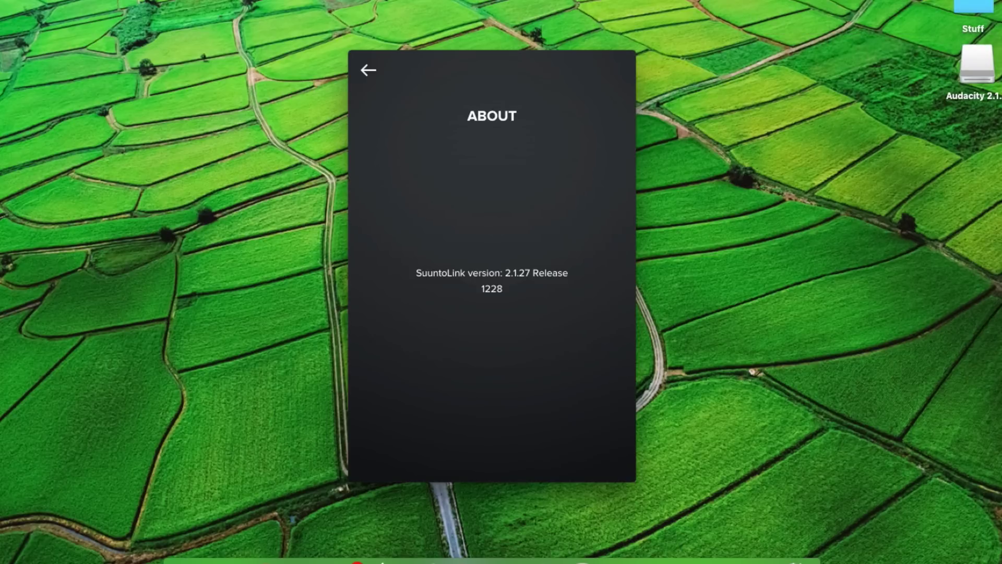
{"action": "left_click", "coordinate": [371, 71]}
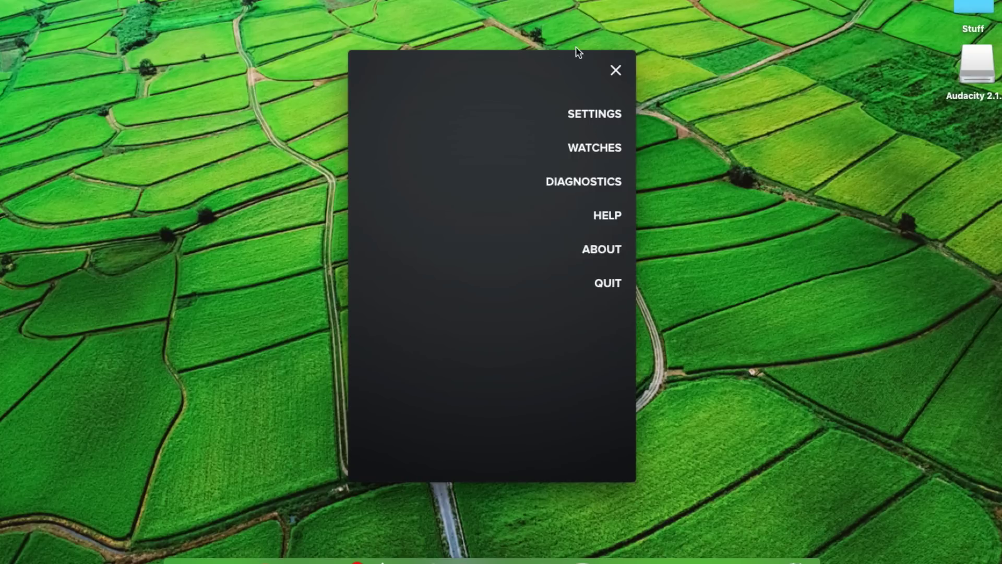
{"action": "left_click", "coordinate": [627, 73]}
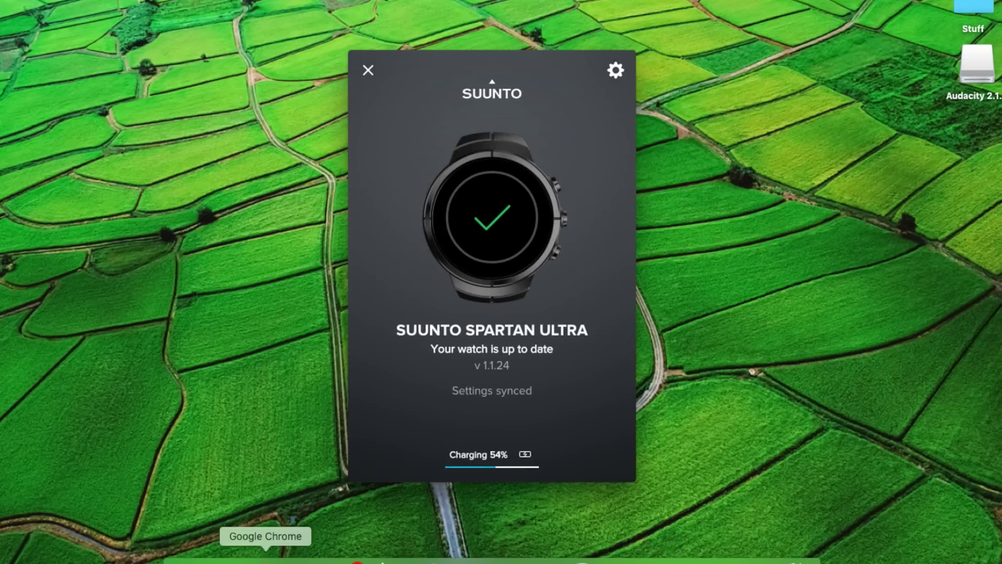
Step: Review the Movescount profile overview's recent activity totals, then go to the account's Watches page
{"action": "left_click", "coordinate": [265, 560]}
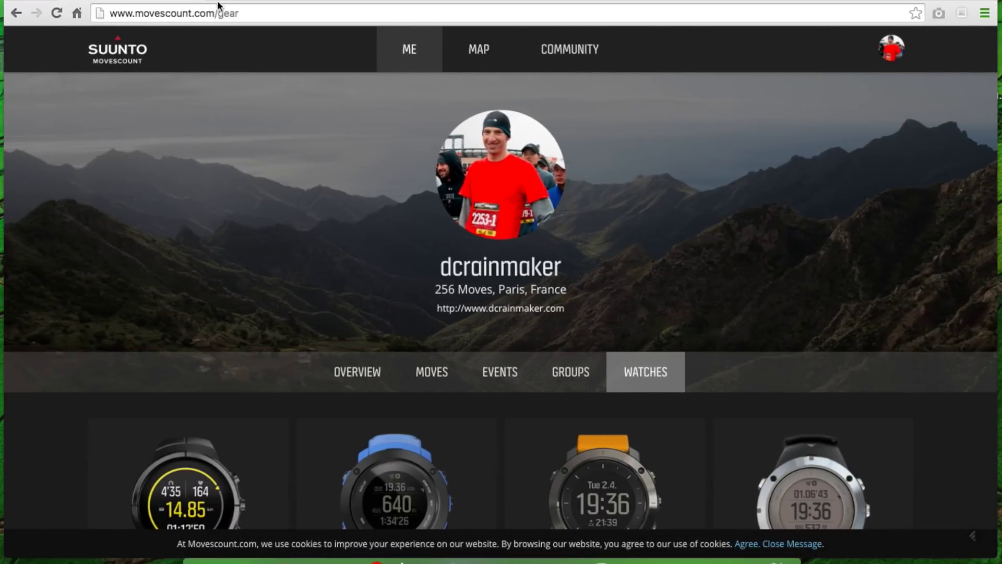
{"action": "left_click", "coordinate": [399, 49]}
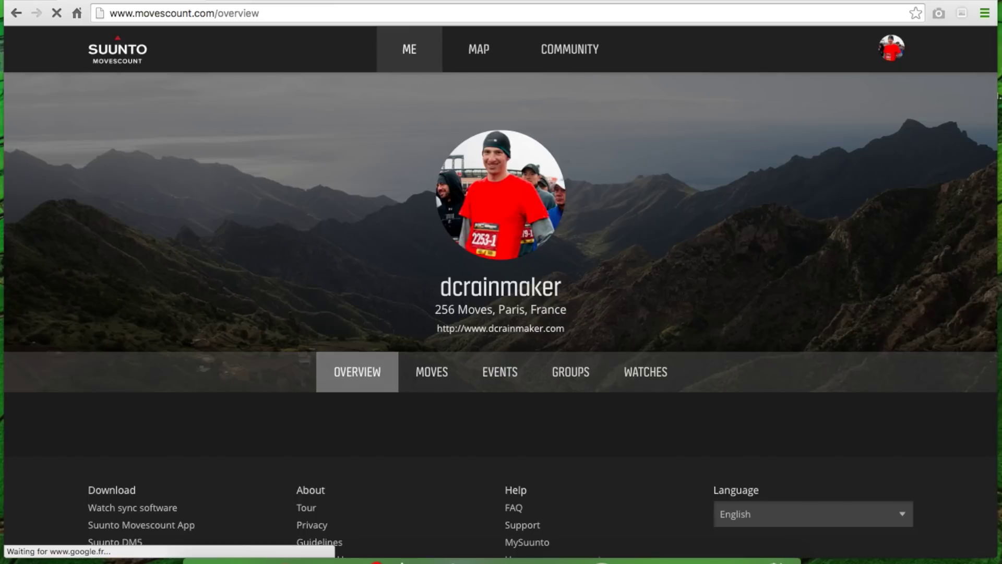
{"action": "scroll", "coordinate": [754, 222], "scroll_direction": "down", "scroll_amount": 2}
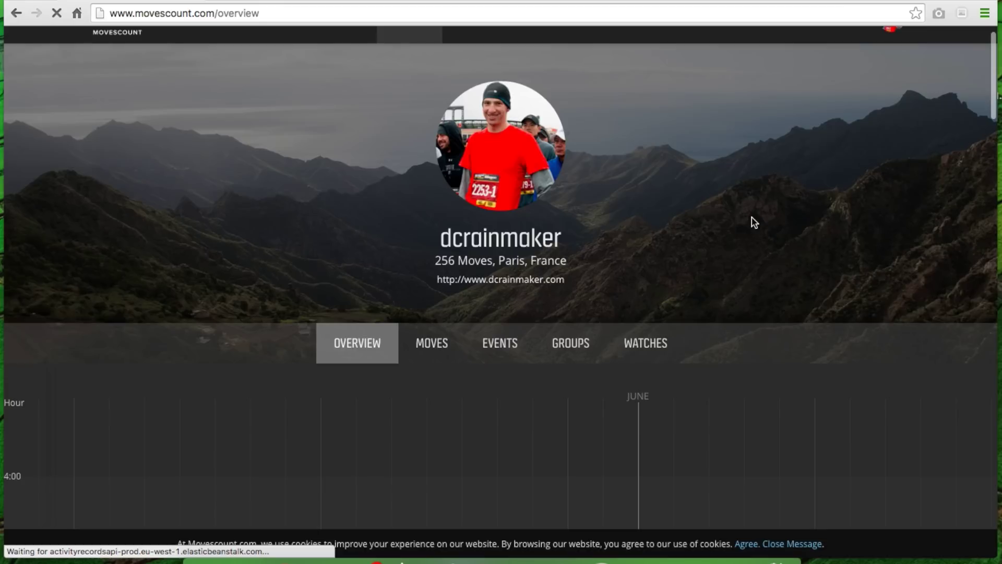
{"action": "scroll", "coordinate": [754, 222], "scroll_direction": "down", "scroll_amount": 3}
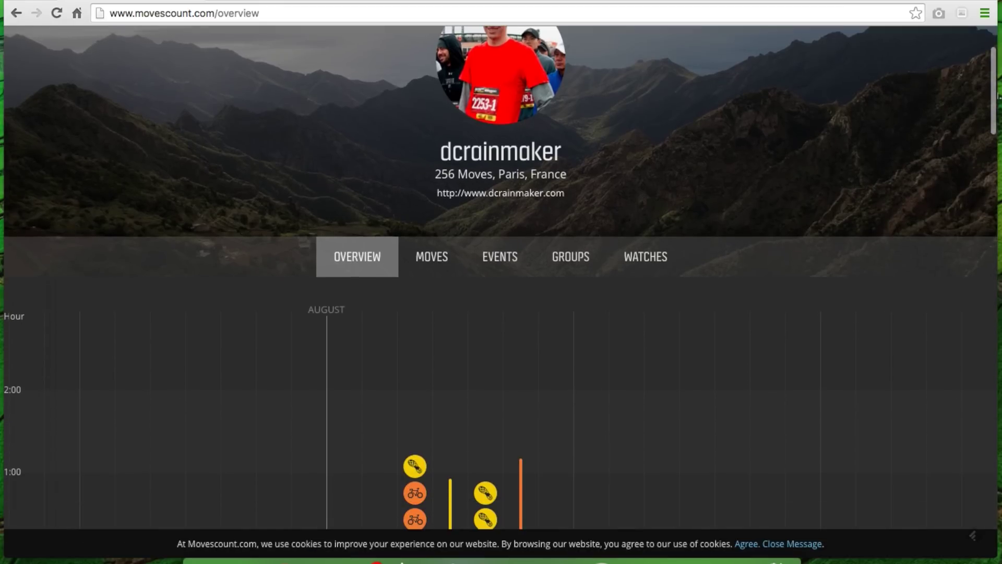
{"action": "scroll", "coordinate": [997, 96], "scroll_direction": "down", "scroll_amount": 10}
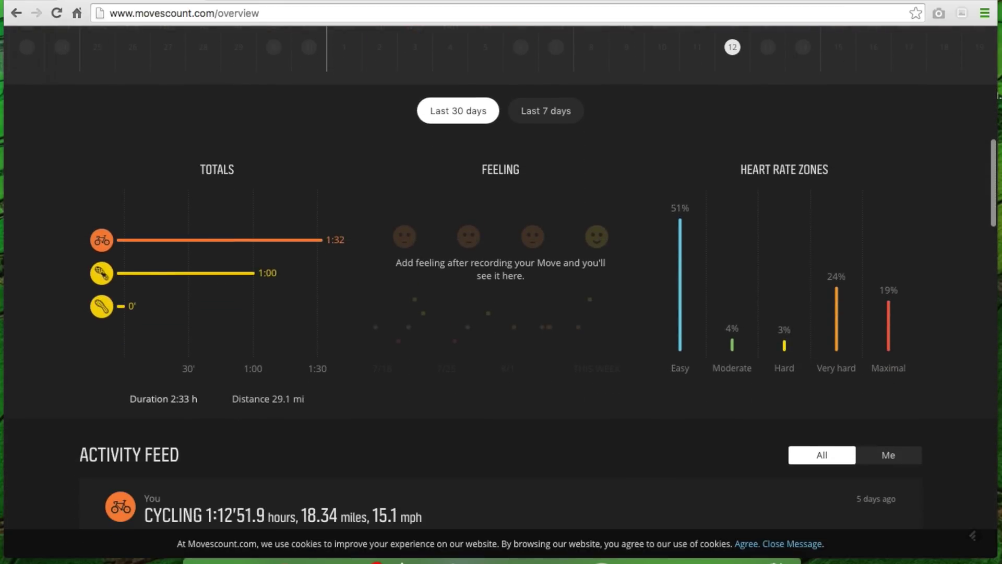
{"action": "scroll", "coordinate": [998, 96], "scroll_direction": "up", "scroll_amount": 1}
{"action": "scroll", "coordinate": [998, 95], "scroll_direction": "down", "scroll_amount": 3}
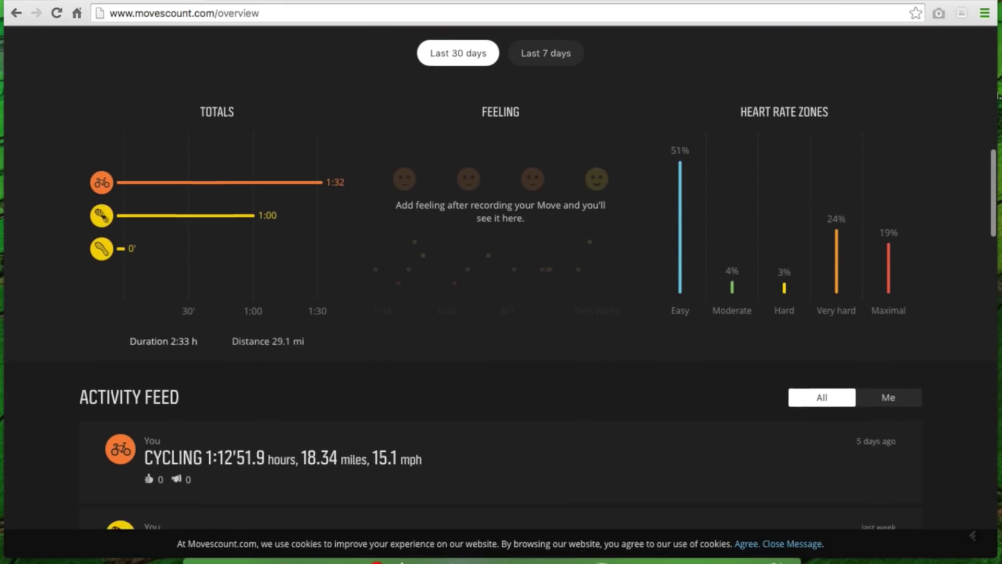
{"action": "scroll", "coordinate": [998, 96], "scroll_direction": "down", "scroll_amount": 1}
{"action": "scroll", "coordinate": [998, 96], "scroll_direction": "up", "scroll_amount": 4}
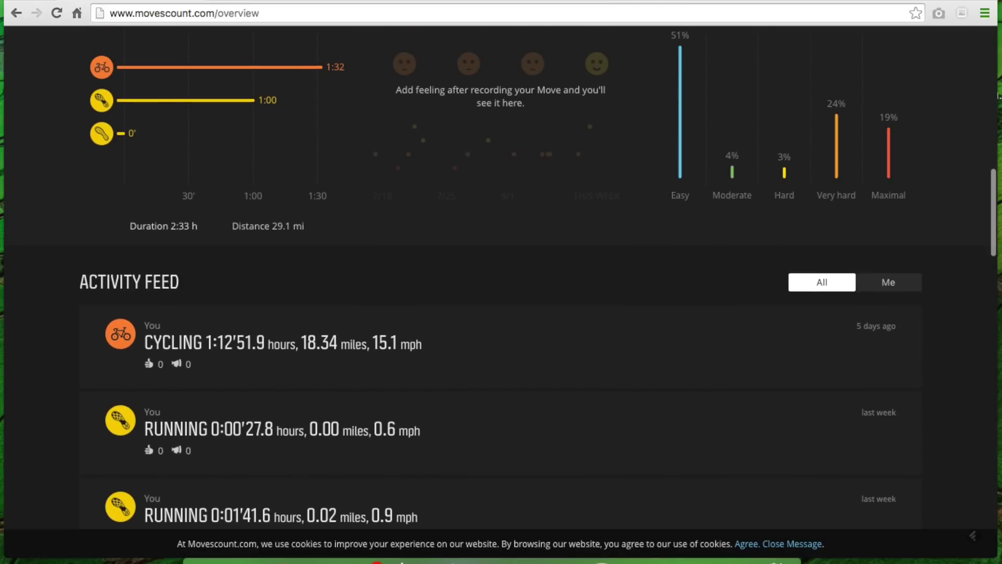
{"action": "scroll", "coordinate": [998, 96], "scroll_direction": "up", "scroll_amount": 10}
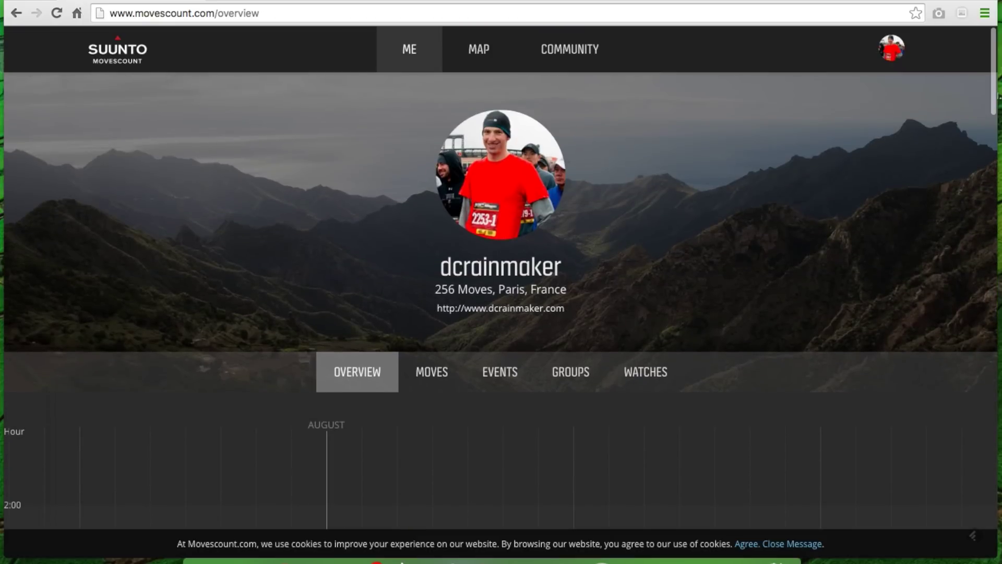
{"action": "mouse_move", "coordinate": [892, 48]}
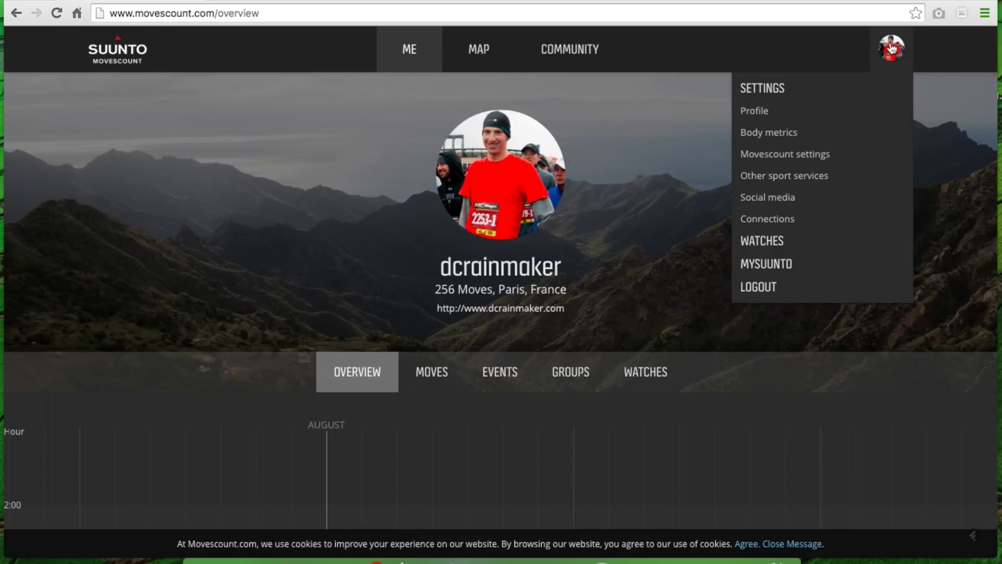
{"action": "left_click", "coordinate": [769, 247]}
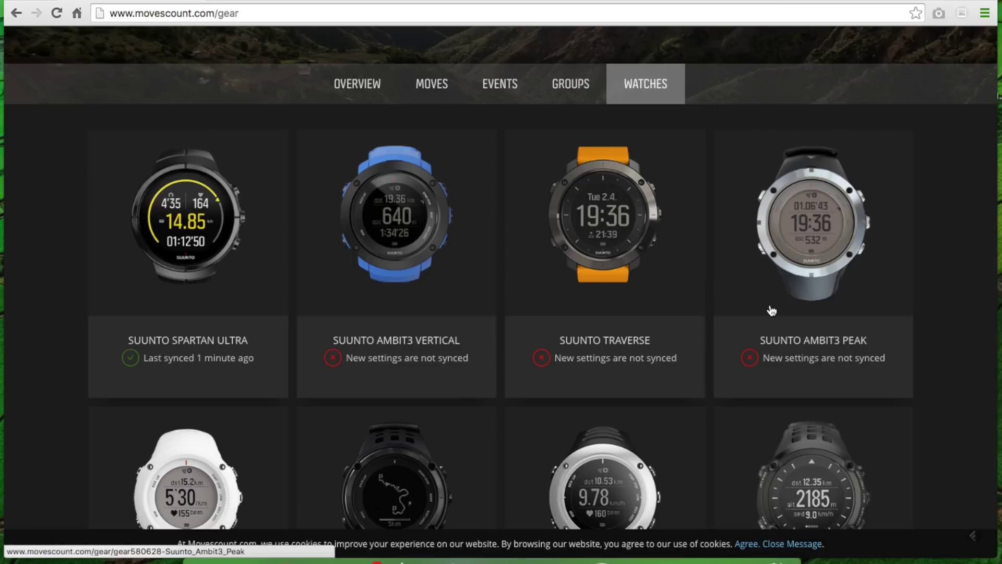
Step: Browse the watch grid and open the Suunto Spartan Ultra's settings page
{"action": "scroll", "coordinate": [772, 311], "scroll_direction": "down", "scroll_amount": 3}
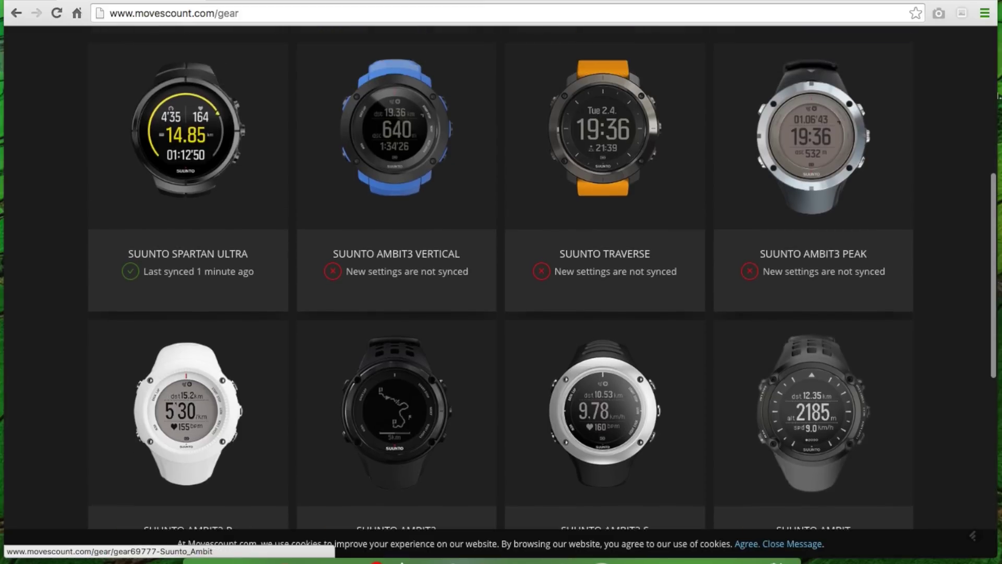
{"action": "scroll", "coordinate": [771, 366], "scroll_direction": "up", "scroll_amount": 5}
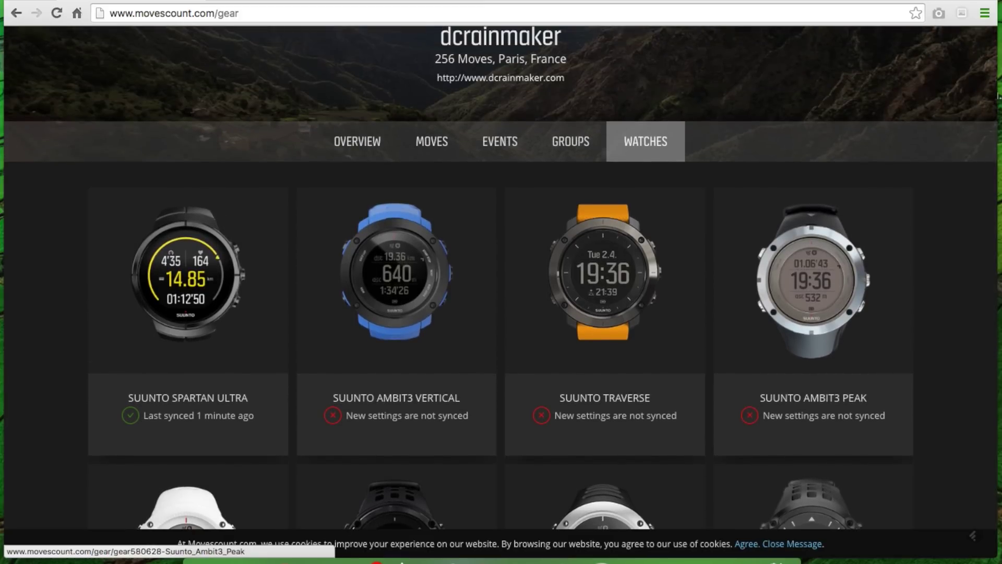
{"action": "scroll", "coordinate": [813, 313], "scroll_direction": "up", "scroll_amount": 3}
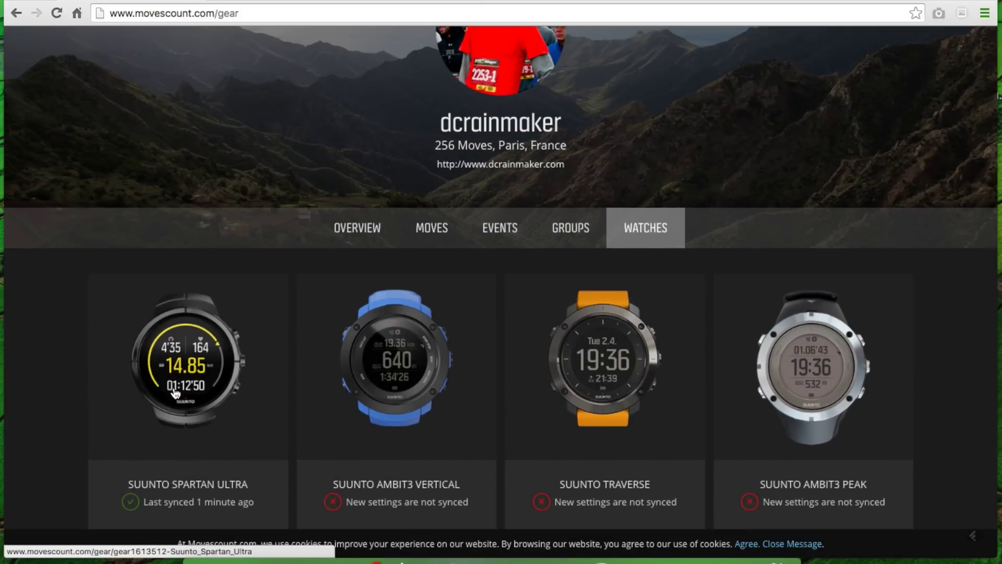
{"action": "left_click", "coordinate": [175, 392]}
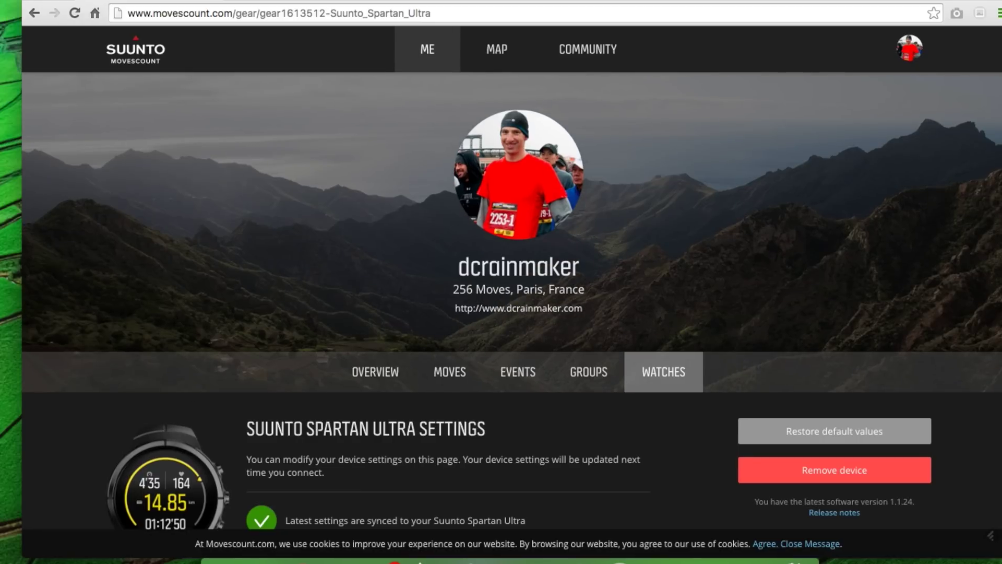
Step: Scroll down to the Spartan Ultra's Sport Modes (16/20 used) and open the add-activity list
{"action": "scroll", "coordinate": [512, 276], "scroll_direction": "down", "scroll_amount": 5}
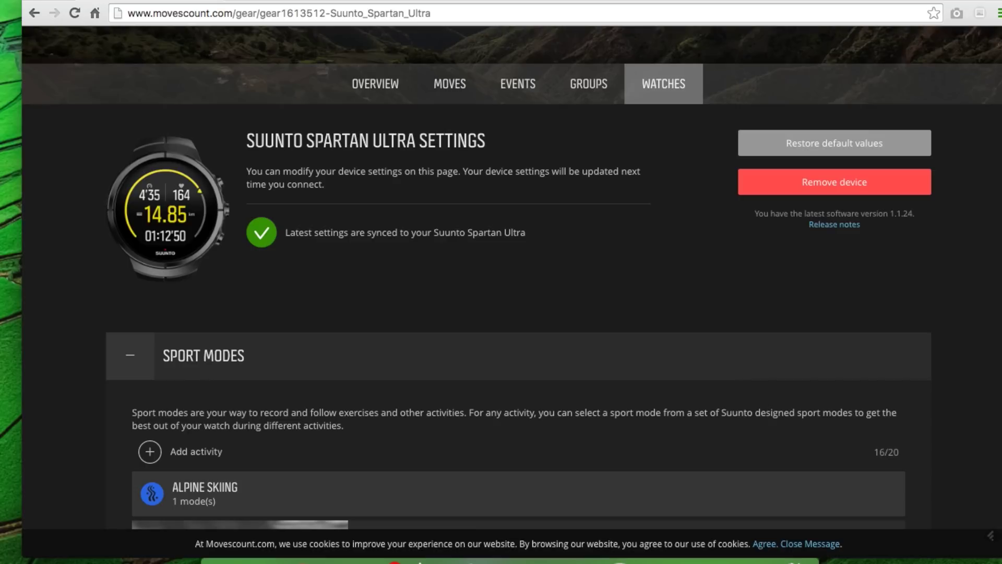
{"action": "scroll", "coordinate": [511, 276], "scroll_direction": "down", "scroll_amount": 5}
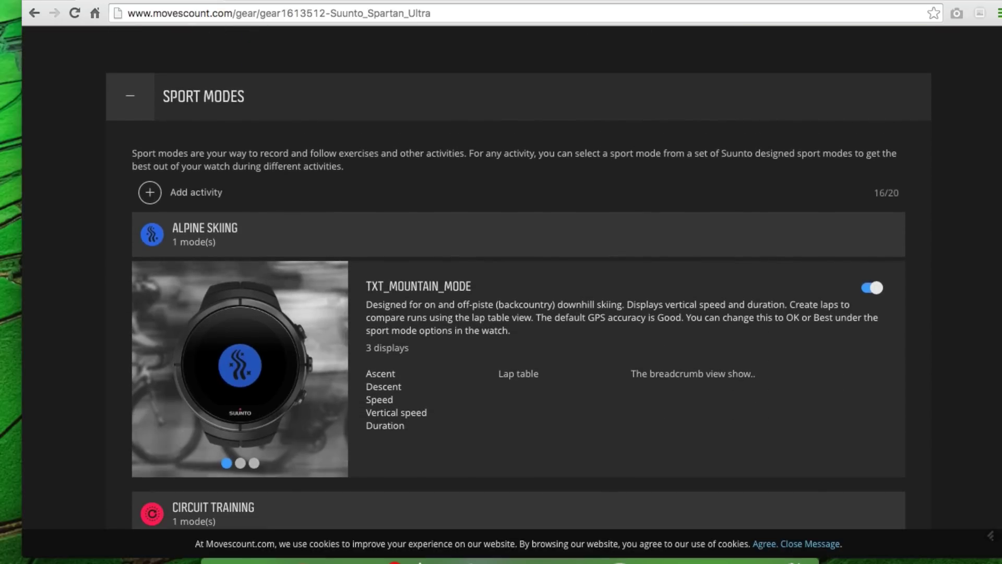
{"action": "scroll", "coordinate": [633, 117], "scroll_direction": "down", "scroll_amount": 1}
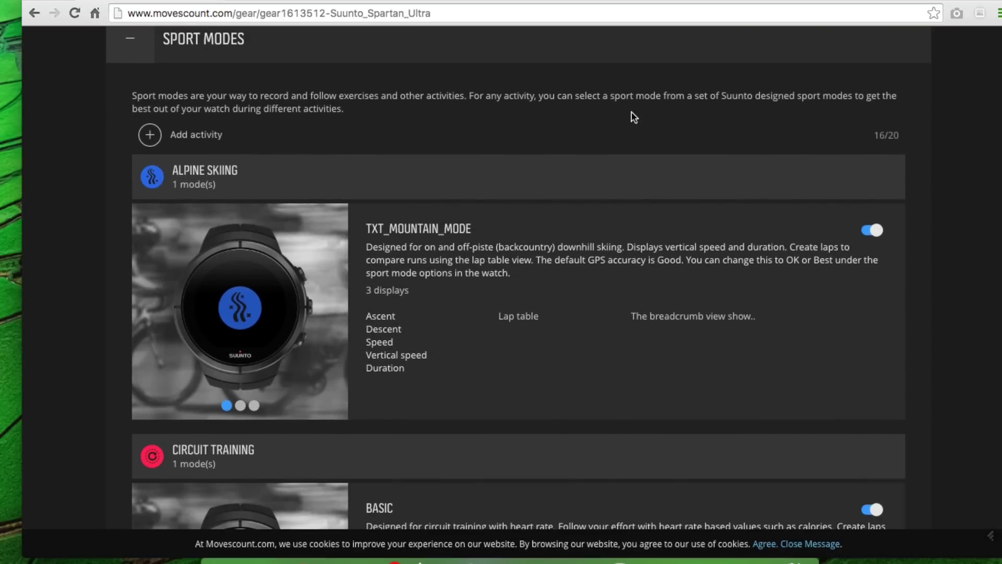
{"action": "left_click", "coordinate": [150, 137]}
Step: Add a Table Tennis sport mode and switch on Table Tennis Basic, bringing the Spartan Ultra to 17/20
{"action": "left_click_drag", "start_coordinate": [386, 217], "coordinate": [383, 385]}
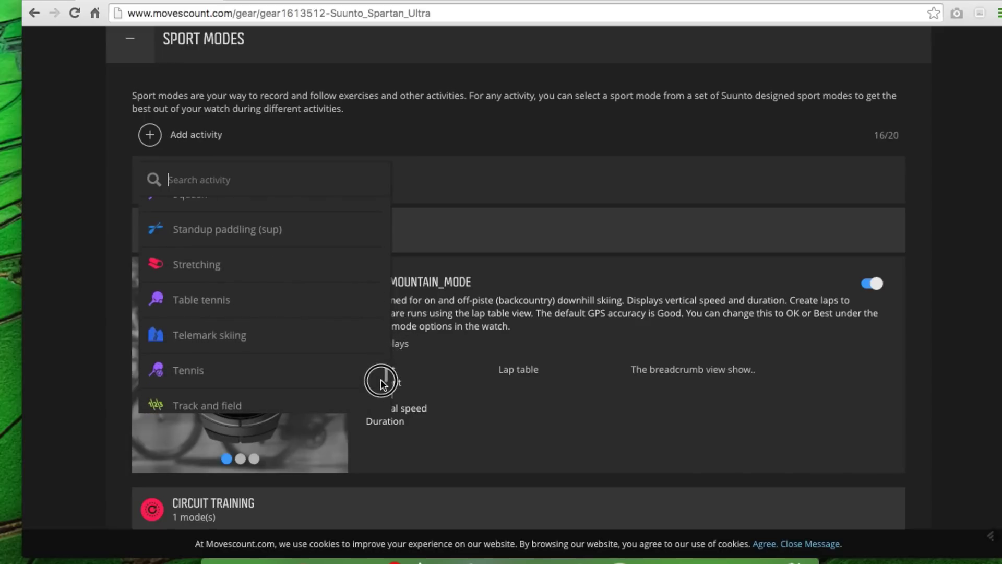
{"action": "left_click", "coordinate": [238, 309]}
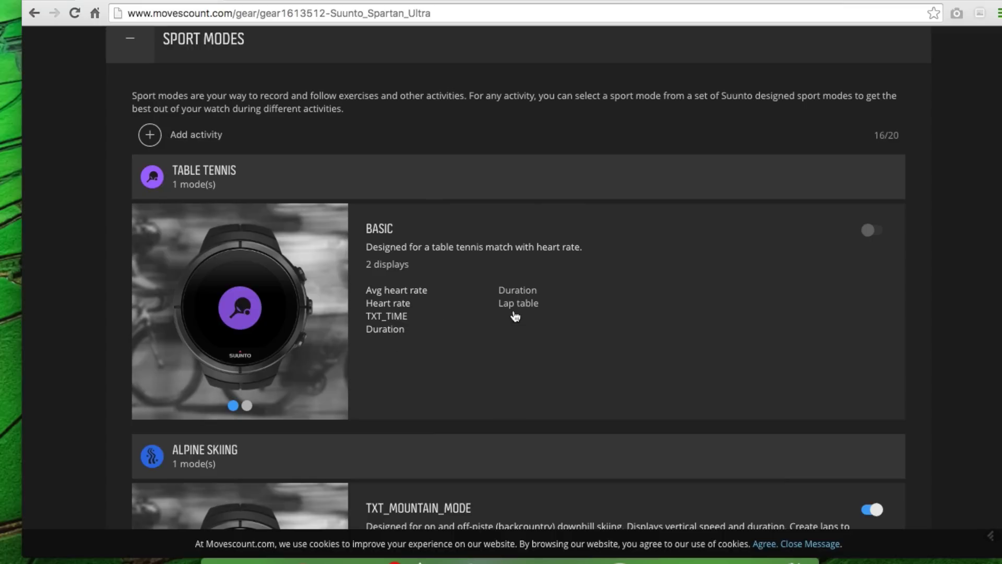
{"action": "left_click", "coordinate": [869, 232]}
{"action": "scroll", "coordinate": [804, 248], "scroll_direction": "down", "scroll_amount": 5}
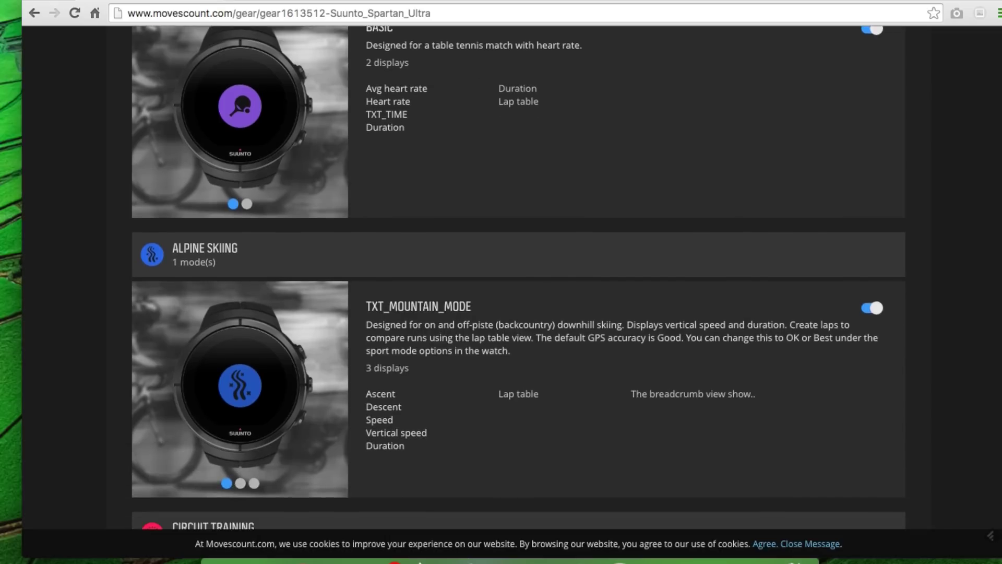
{"action": "scroll", "coordinate": [519, 278], "scroll_direction": "down", "scroll_amount": 5}
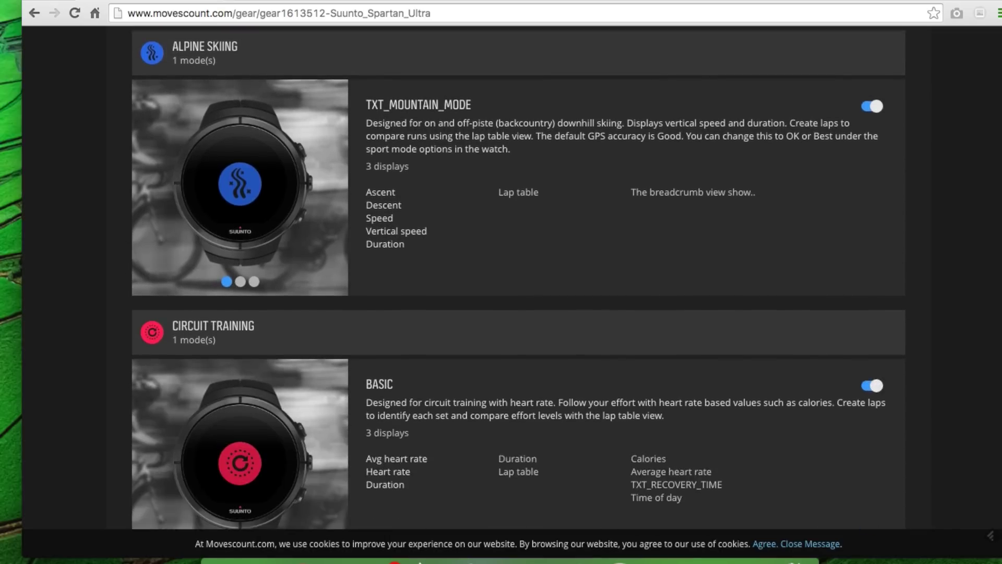
{"action": "scroll", "coordinate": [519, 277], "scroll_direction": "down", "scroll_amount": 5}
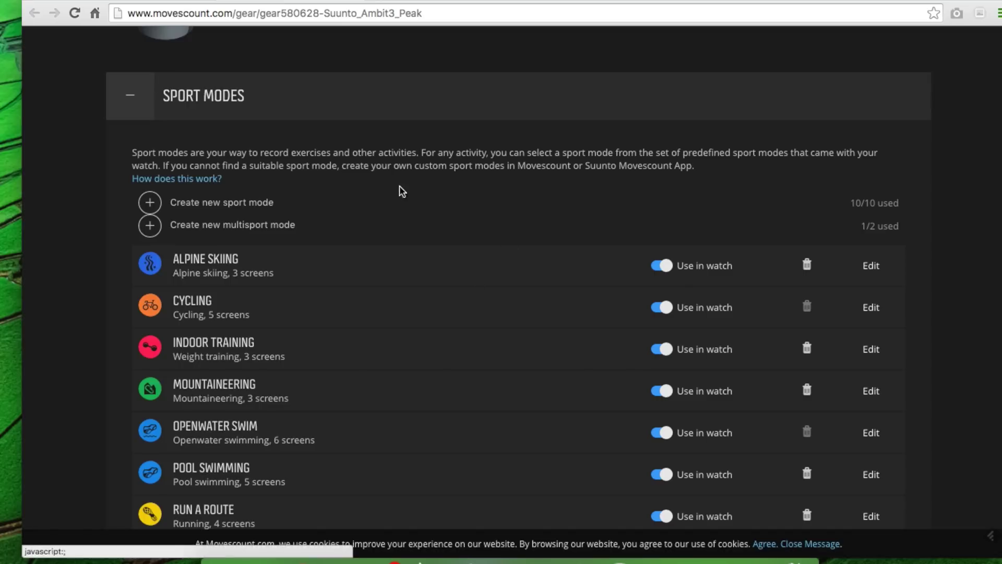
{"action": "scroll", "coordinate": [451, 116], "scroll_direction": "down", "scroll_amount": 3}
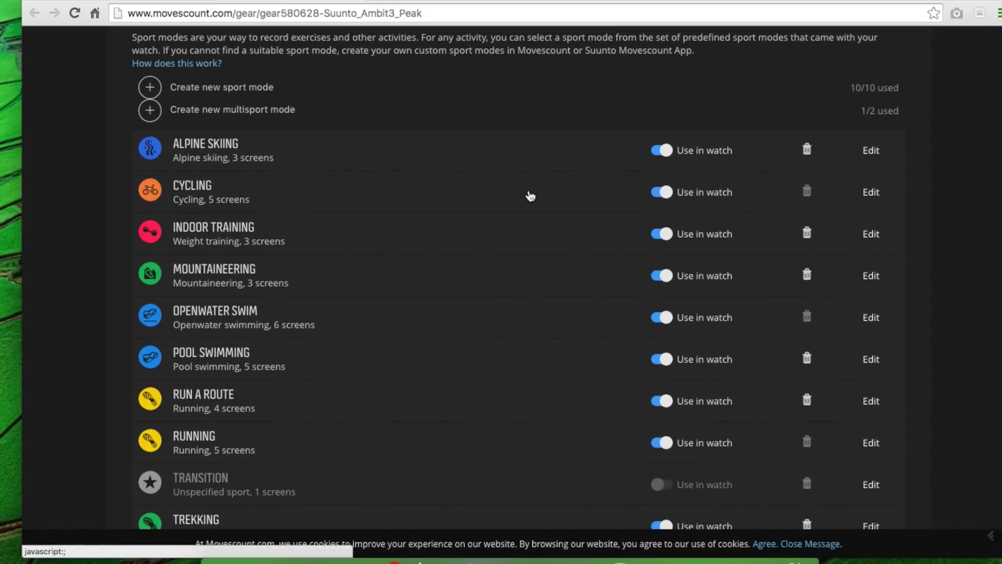
{"action": "left_click", "coordinate": [870, 193]}
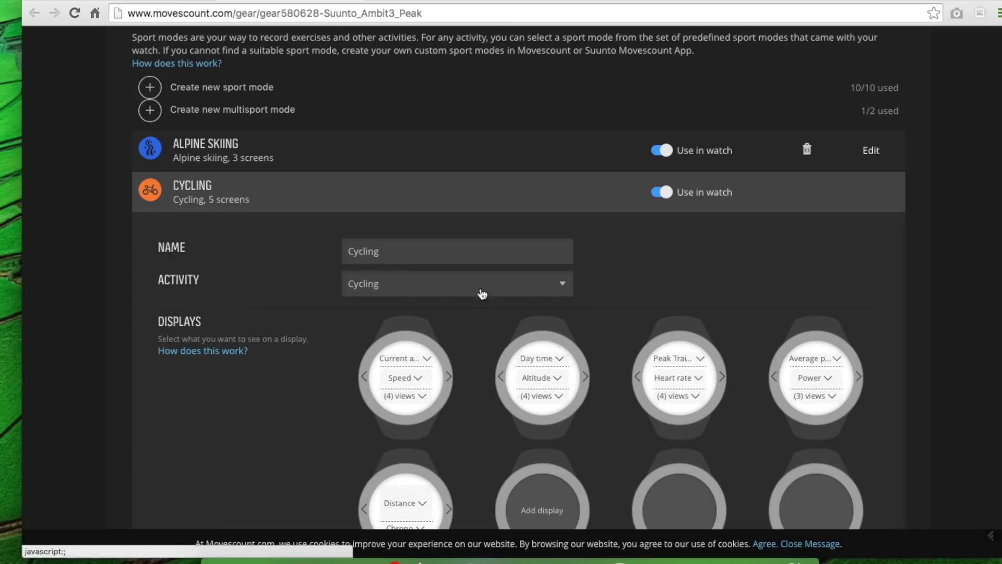
{"action": "scroll", "coordinate": [573, 293], "scroll_direction": "down", "scroll_amount": 2}
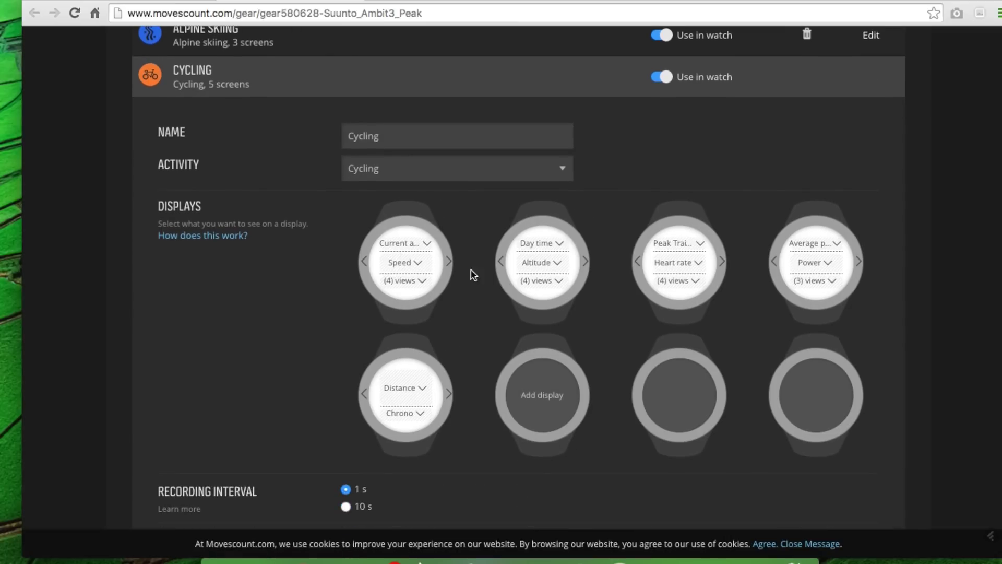
{"action": "scroll", "coordinate": [483, 334], "scroll_direction": "down", "scroll_amount": 2}
{"action": "scroll", "coordinate": [403, 304], "scroll_direction": "down", "scroll_amount": 3}
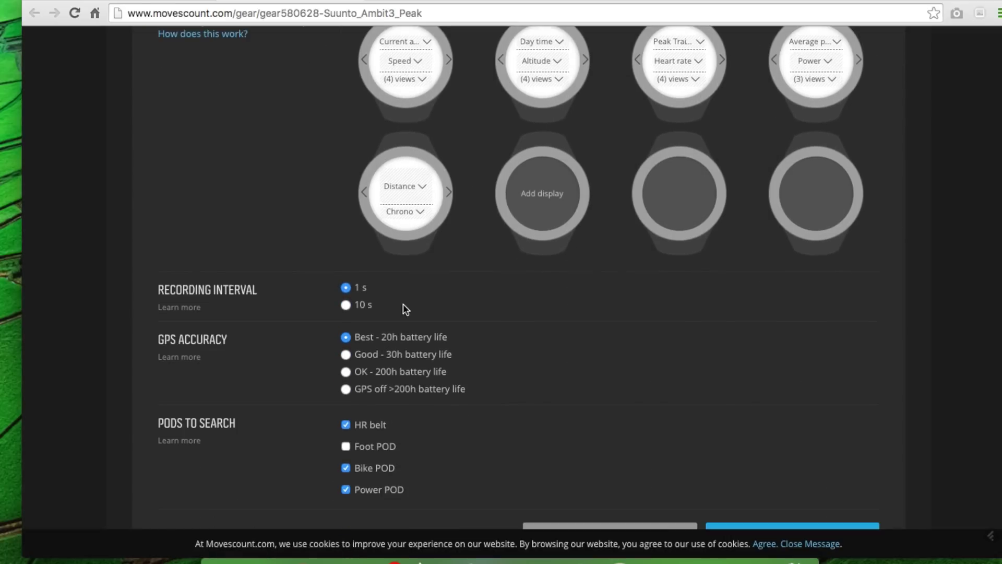
{"action": "scroll", "coordinate": [364, 252], "scroll_direction": "down", "scroll_amount": 3}
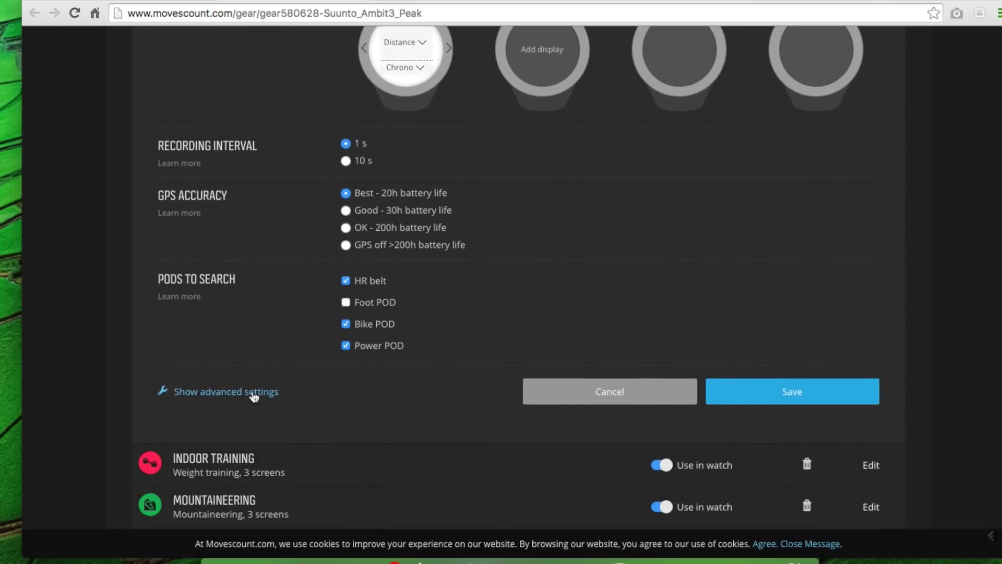
{"action": "left_click", "coordinate": [250, 392]}
{"action": "scroll", "coordinate": [250, 392], "scroll_direction": "down", "scroll_amount": 5}
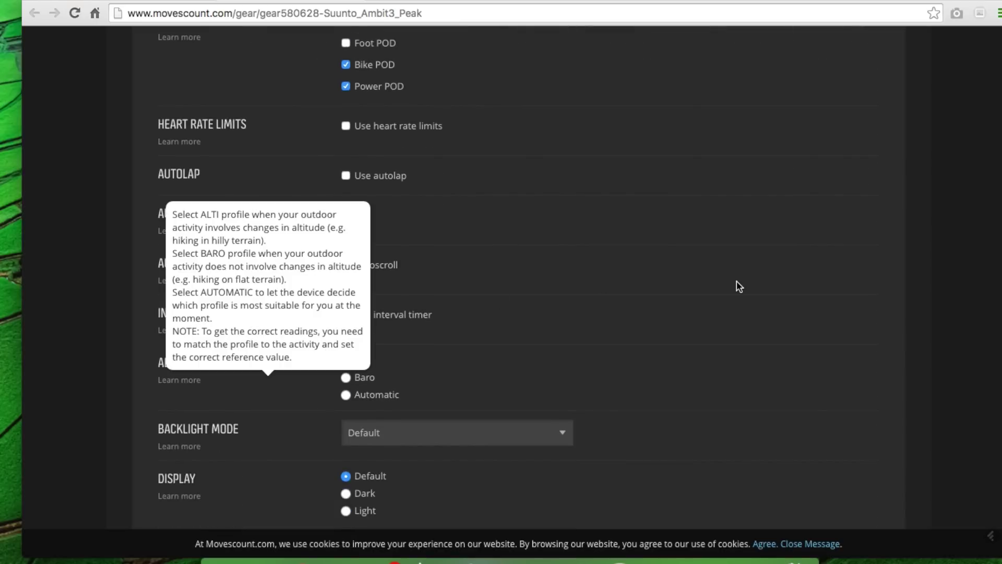
{"action": "scroll", "coordinate": [741, 281], "scroll_direction": "down", "scroll_amount": 3}
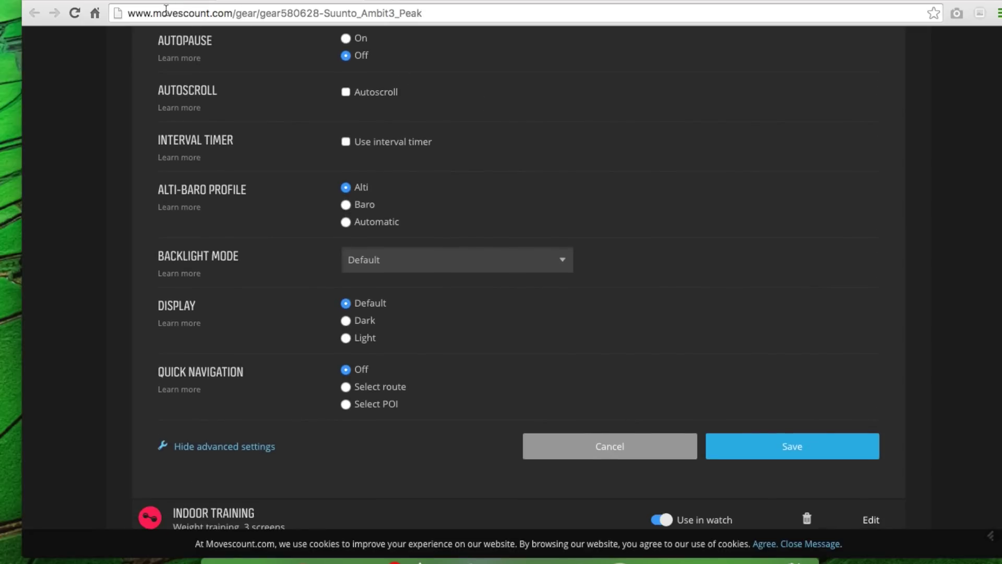
{"action": "scroll", "coordinate": [518, 271], "scroll_direction": "up", "scroll_amount": 1}
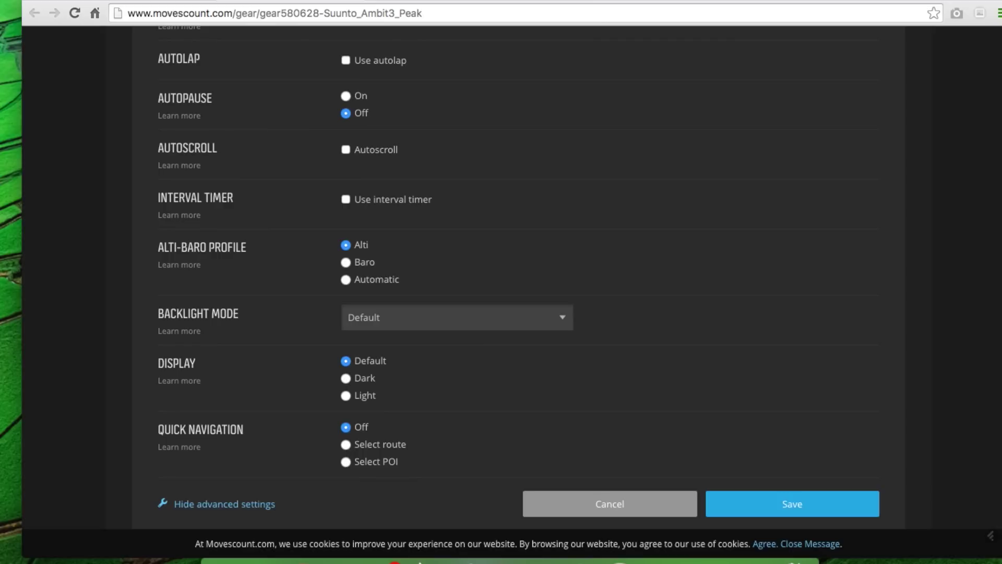
{"action": "scroll", "coordinate": [518, 271], "scroll_direction": "down", "scroll_amount": 3}
{"action": "scroll", "coordinate": [508, 278], "scroll_direction": "up", "scroll_amount": 1}
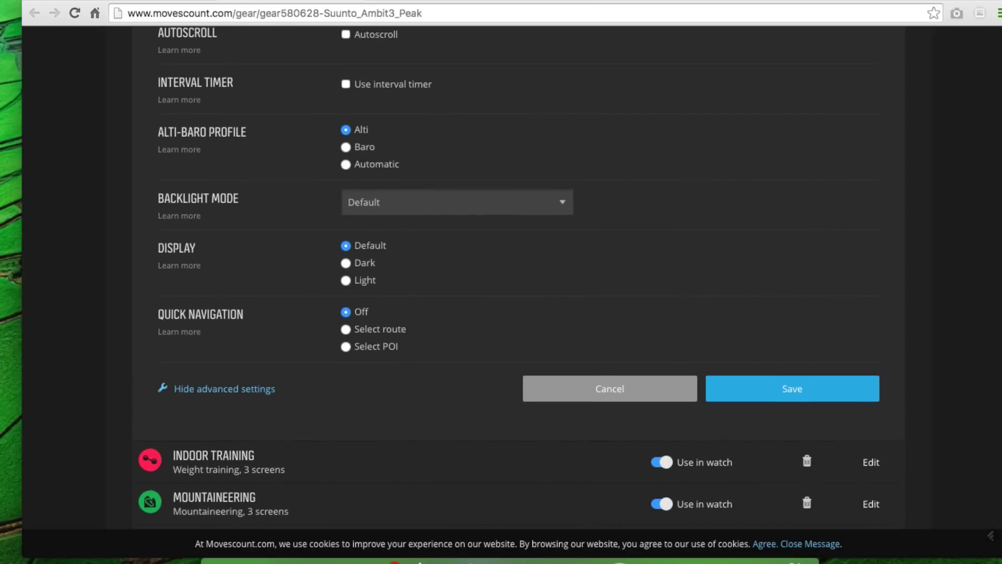
{"action": "left_click", "coordinate": [134, 1]}
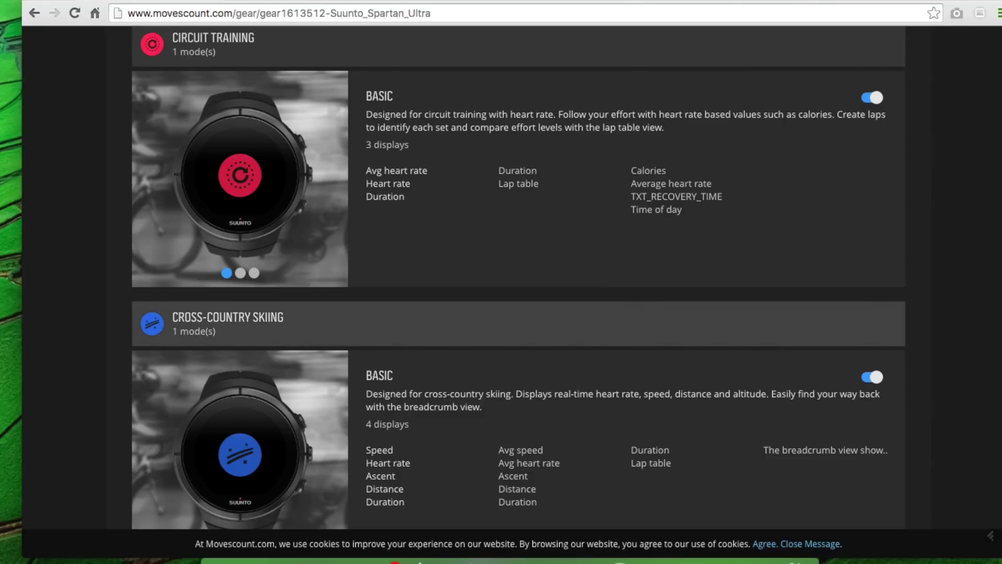
{"action": "scroll", "coordinate": [518, 277], "scroll_direction": "down", "scroll_amount": 10}
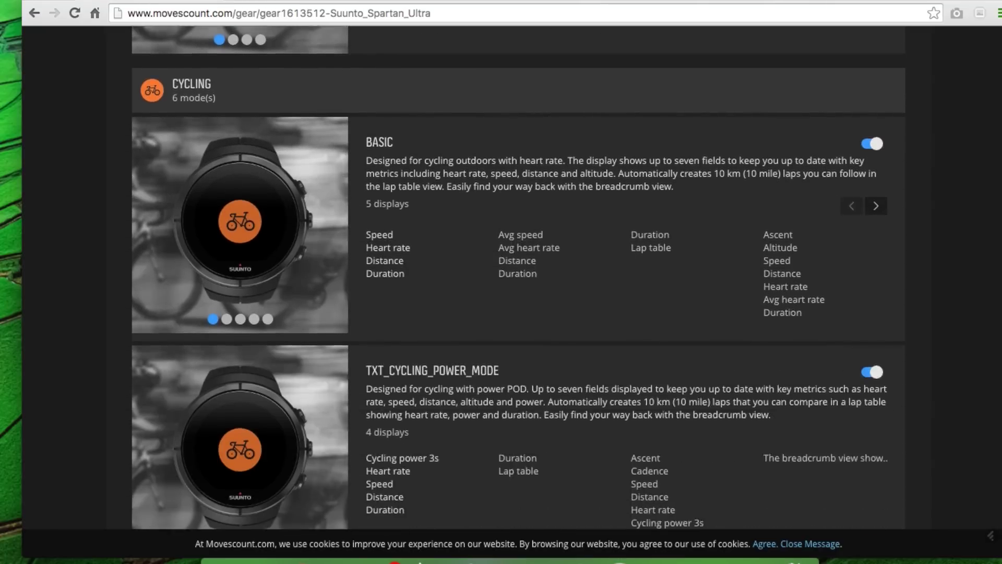
{"action": "scroll", "coordinate": [519, 277], "scroll_direction": "down", "scroll_amount": 3}
{"action": "scroll", "coordinate": [994, 282], "scroll_direction": "up", "scroll_amount": 15}
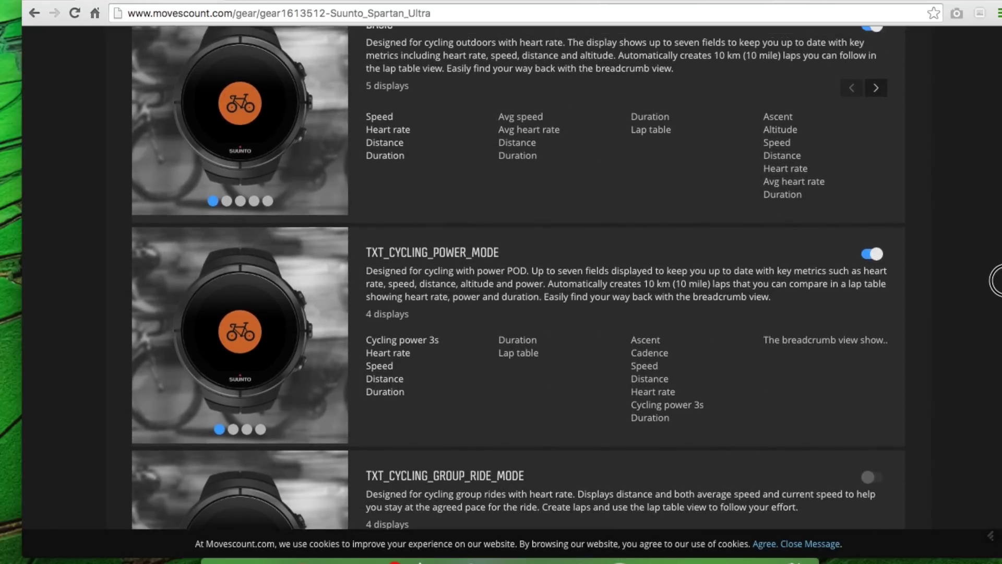
{"action": "scroll", "coordinate": [994, 122], "scroll_direction": "down", "scroll_amount": 1}
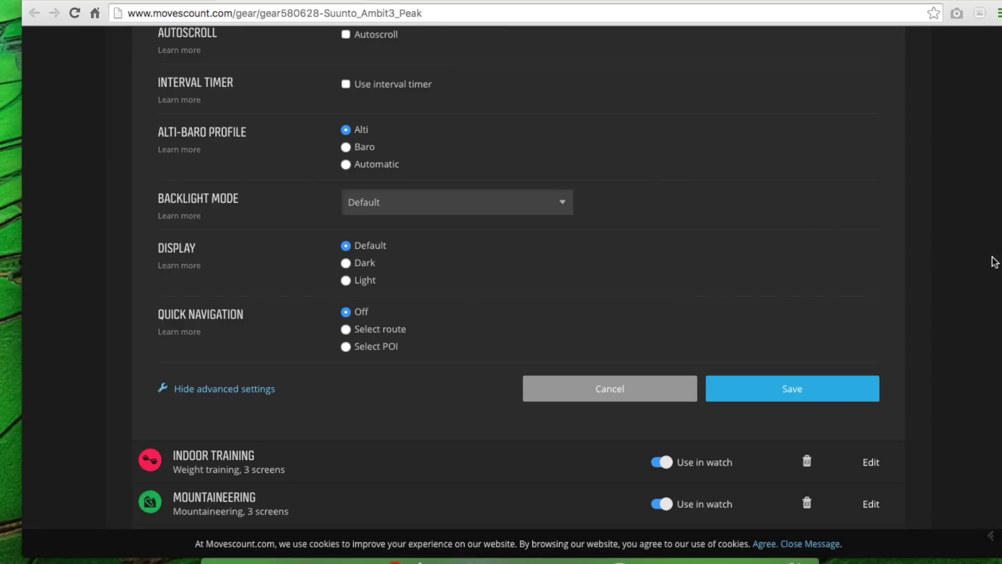
{"action": "scroll", "coordinate": [508, 277], "scroll_direction": "up", "scroll_amount": 10}
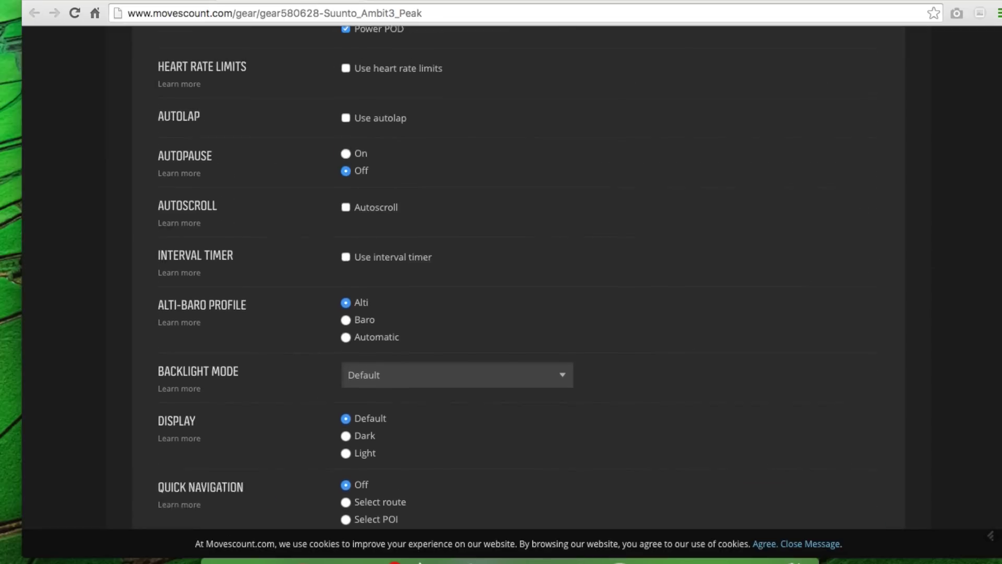
{"action": "scroll", "coordinate": [509, 276], "scroll_direction": "up", "scroll_amount": 11}
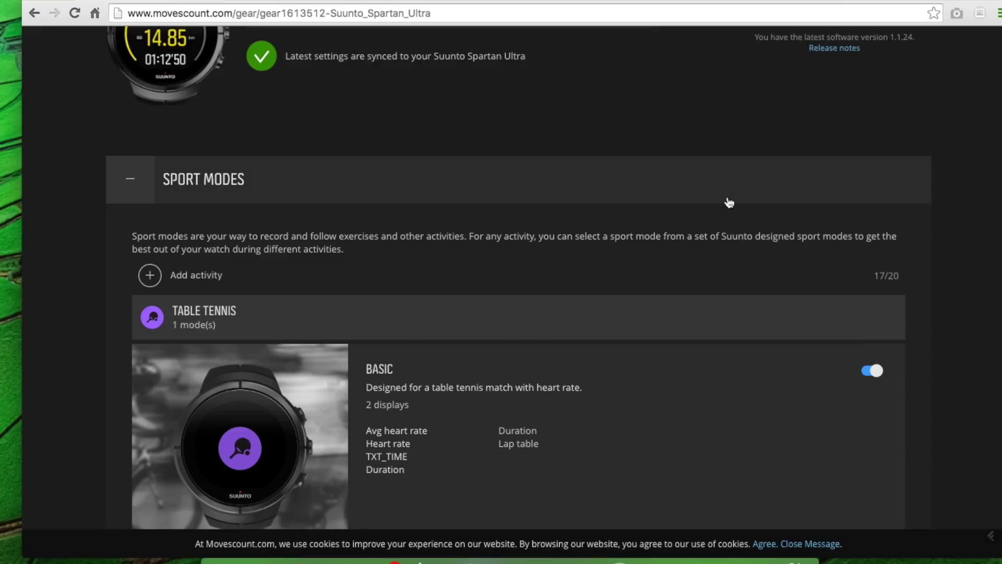
{"action": "scroll", "coordinate": [727, 140], "scroll_direction": "down", "scroll_amount": 1}
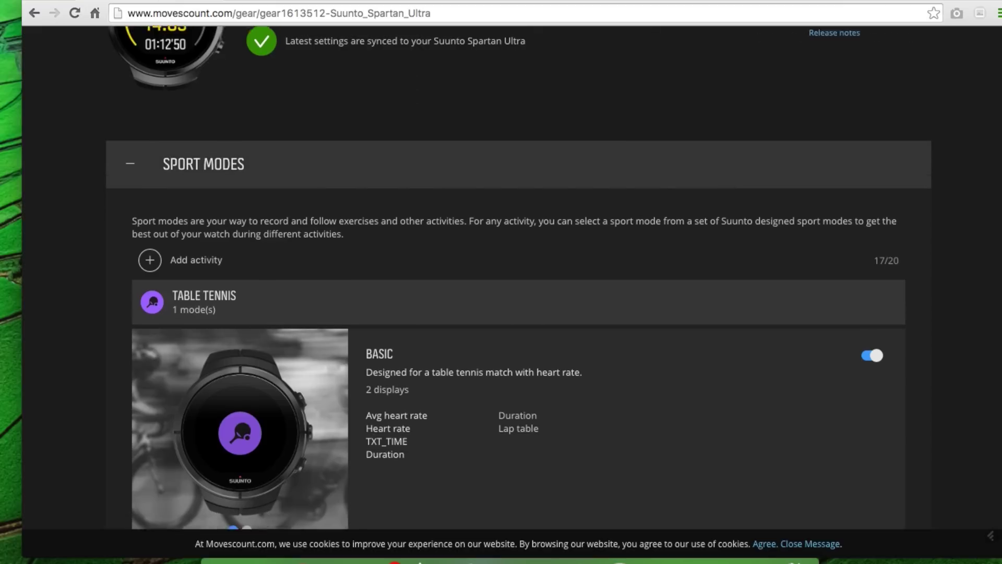
{"action": "scroll", "coordinate": [994, 313], "scroll_direction": "down", "scroll_amount": 20}
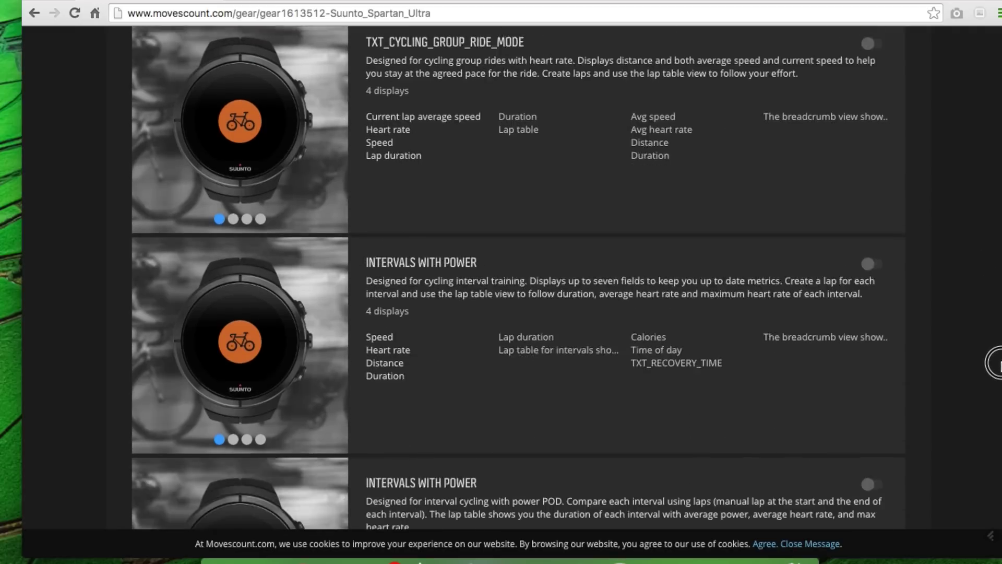
{"action": "left_click_drag", "start_coordinate": [996, 363], "coordinate": [998, 515]}
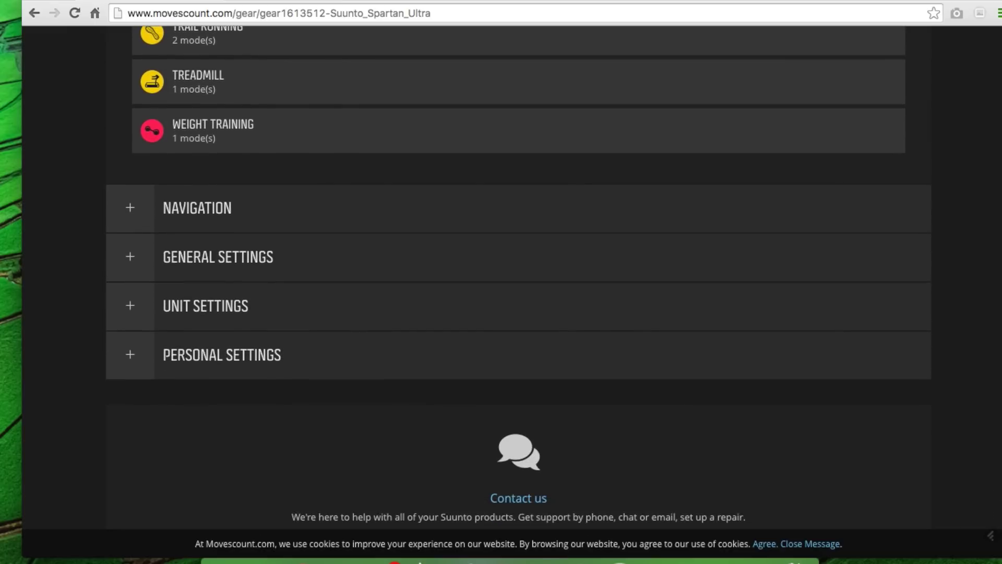
Step: Turn on Use in watch for the MARKET 2 route and open BOISVINCENNESHILL for editing
{"action": "left_click", "coordinate": [138, 211]}
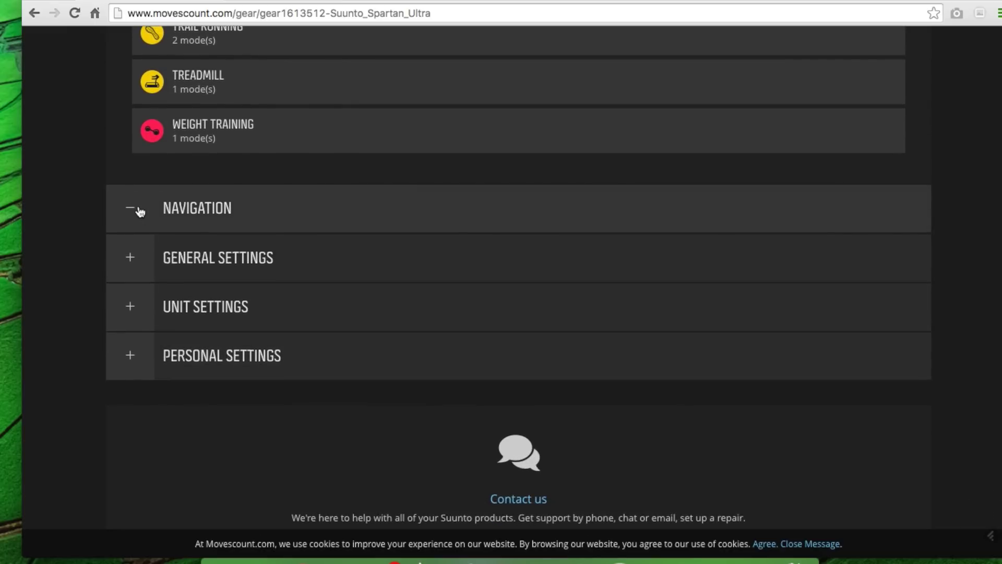
{"action": "left_click", "coordinate": [148, 276]}
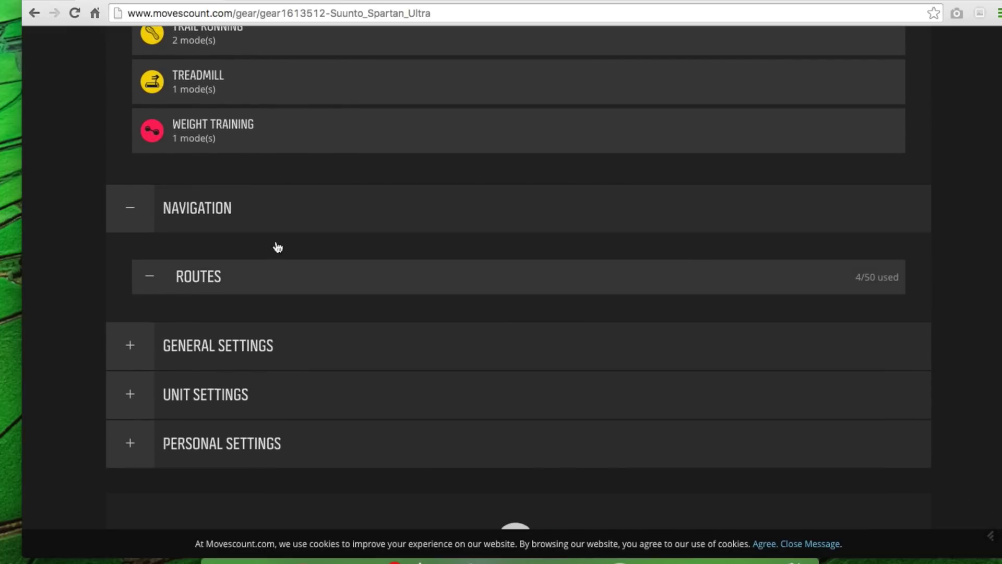
{"action": "scroll", "coordinate": [841, 186], "scroll_direction": "down", "scroll_amount": 4}
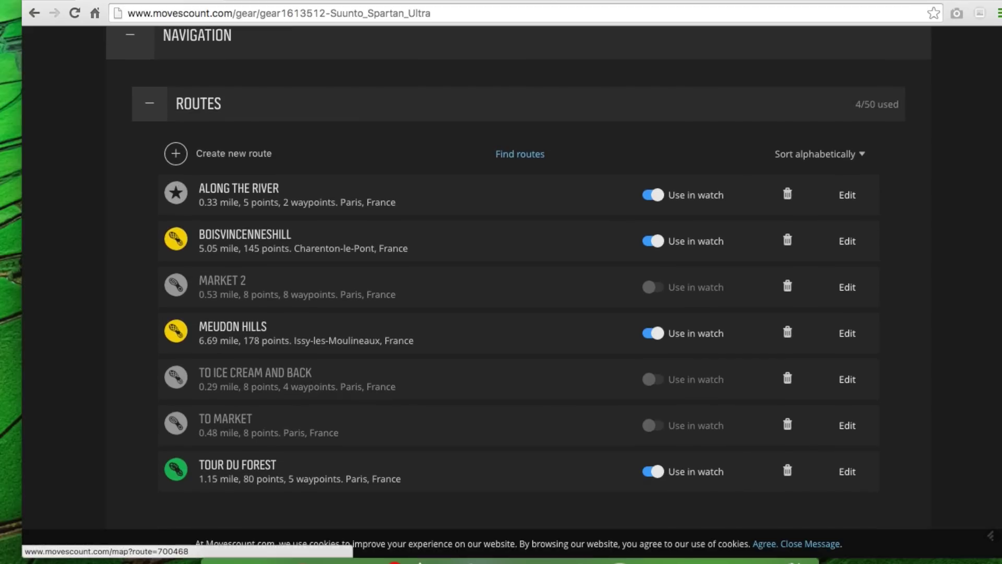
{"action": "scroll", "coordinate": [519, 279], "scroll_direction": "down", "scroll_amount": 1}
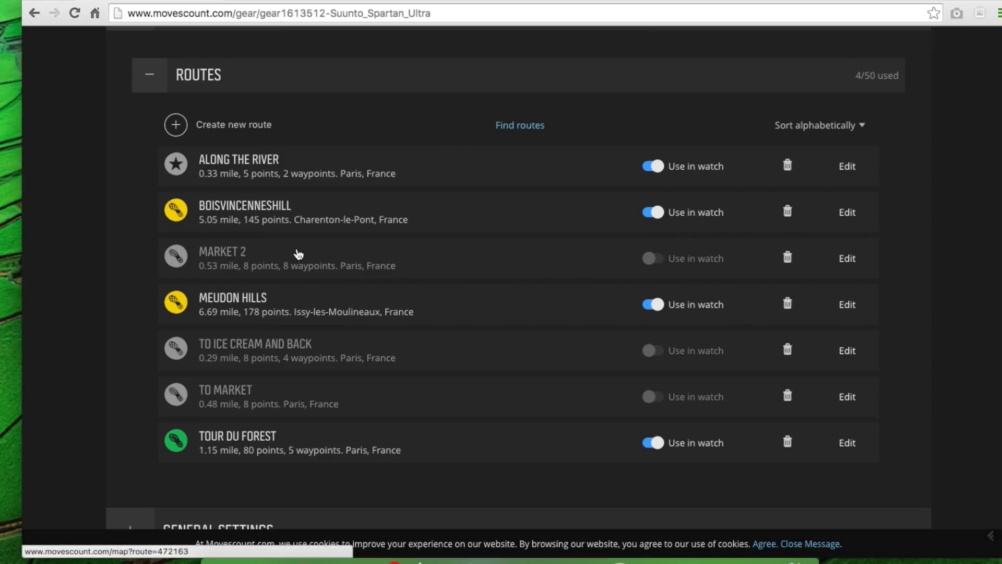
{"action": "left_click", "coordinate": [653, 259]}
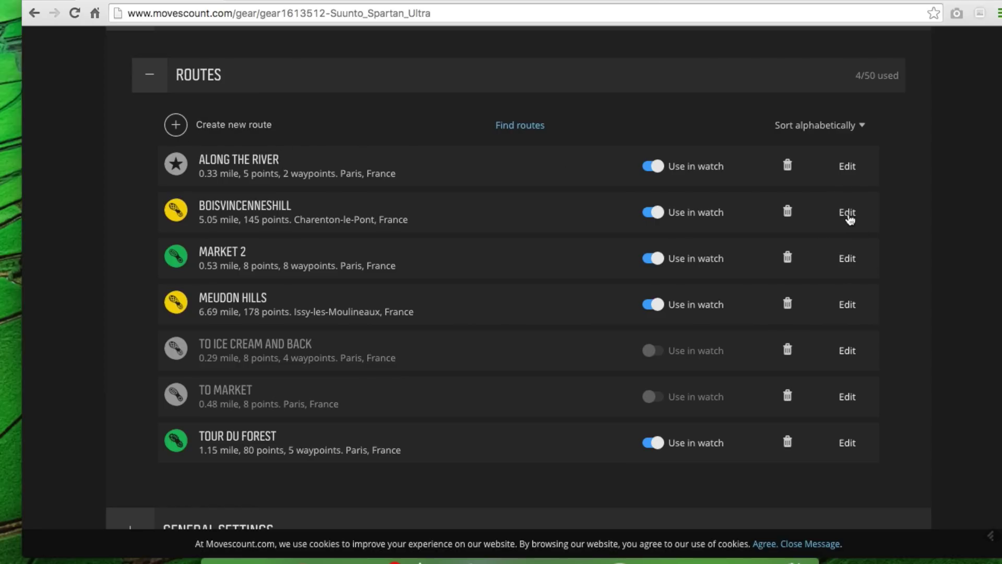
{"action": "left_click", "coordinate": [848, 217]}
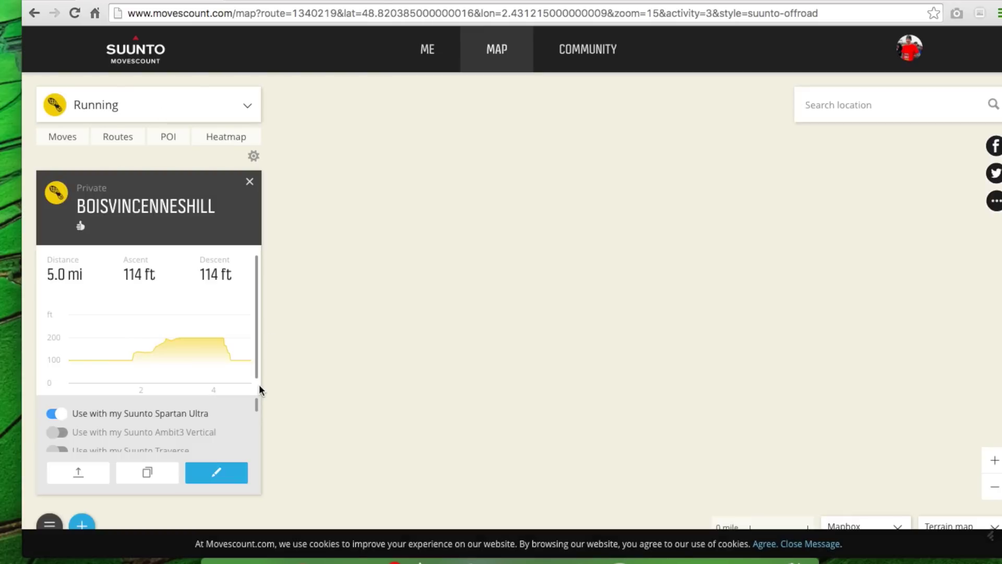
Step: Overlay the Running heatmap on the BOISVINCENNESHILL map and zoom out three levels
{"action": "mouse_move", "coordinate": [256, 414]}
{"action": "left_mouse_down"}
{"action": "mouse_move", "coordinate": [257, 433]}
{"action": "mouse_move", "coordinate": [257, 405]}
{"action": "left_mouse_up"}
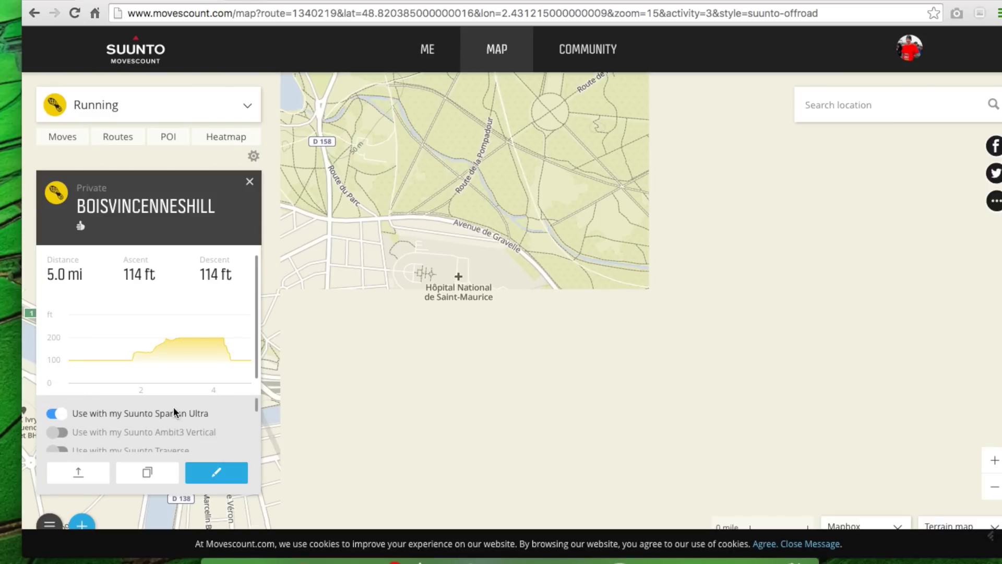
{"action": "left_click", "coordinate": [256, 405]}
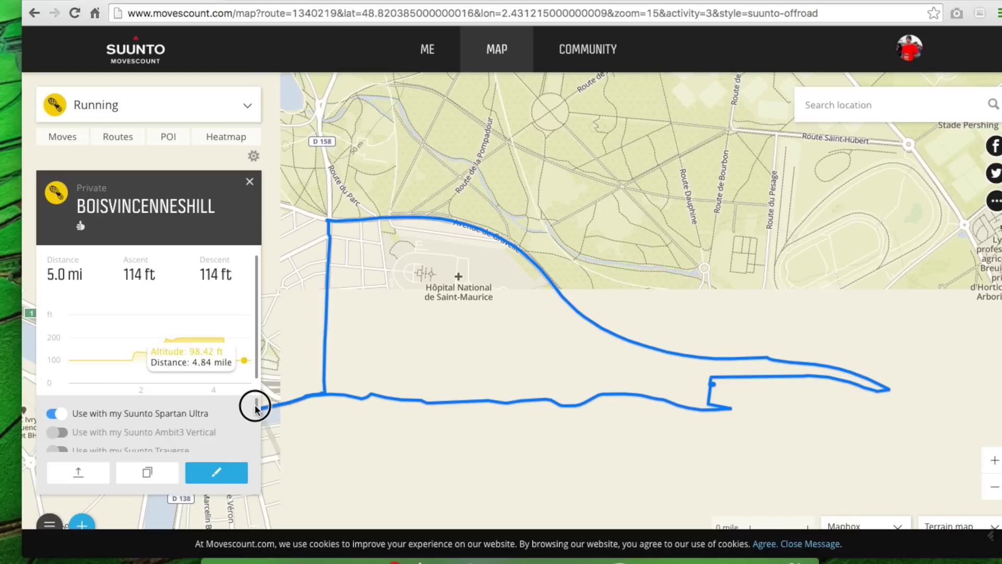
{"action": "left_click_drag", "start_coordinate": [256, 412], "coordinate": [253, 441]}
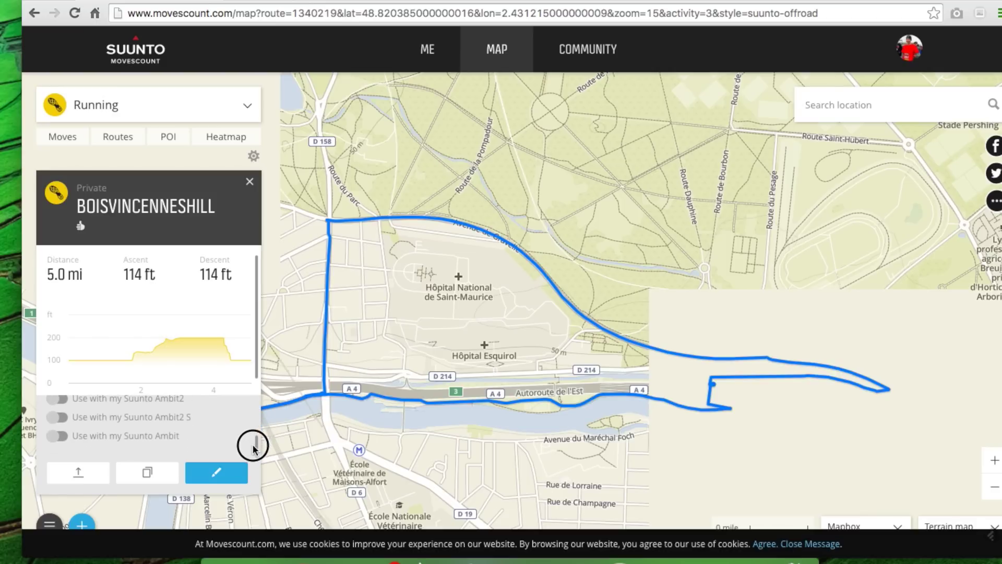
{"action": "left_click_drag", "start_coordinate": [254, 387], "coordinate": [254, 365]}
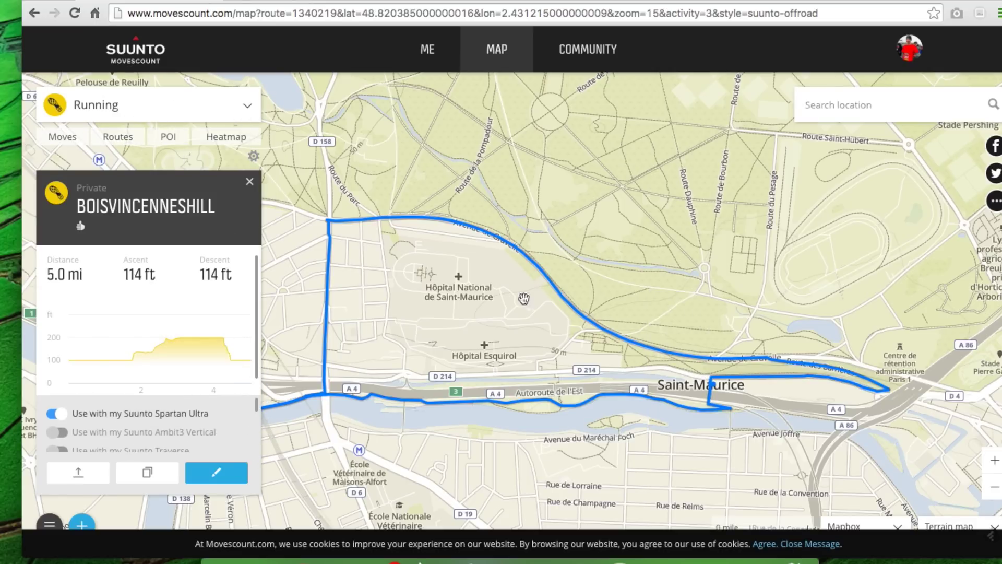
{"action": "left_click", "coordinate": [229, 142]}
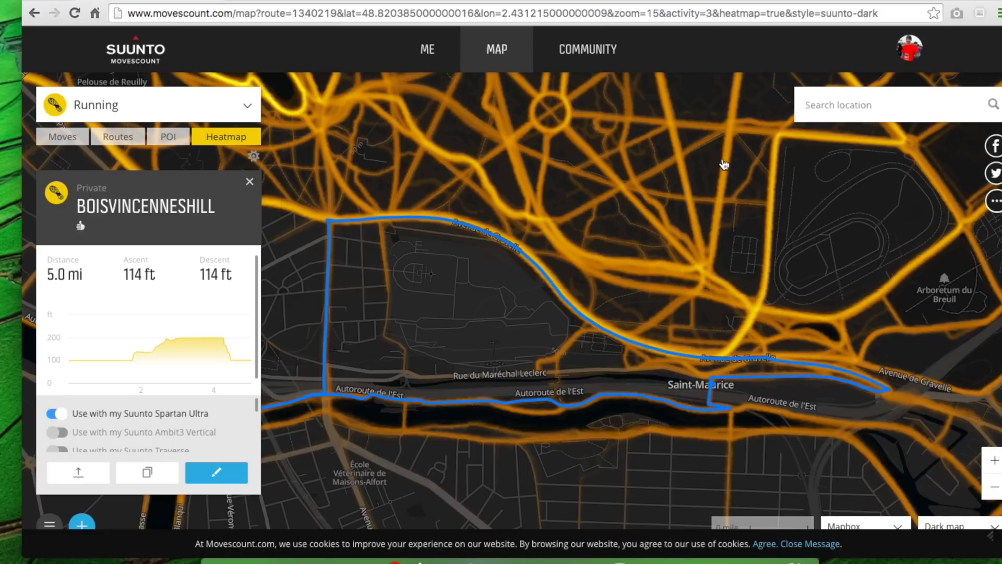
{"action": "left_click", "coordinate": [996, 491]}
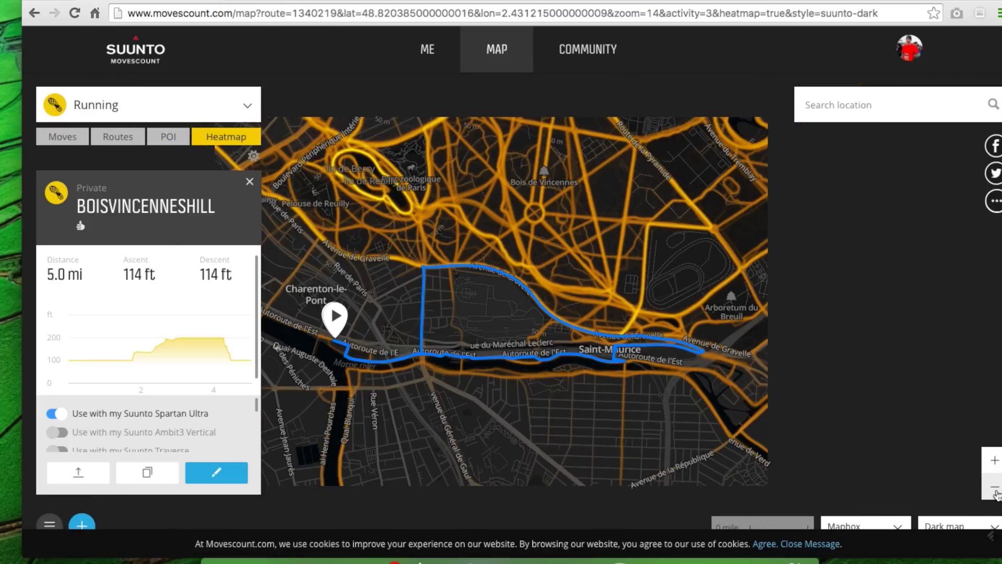
{"action": "left_click", "coordinate": [996, 491]}
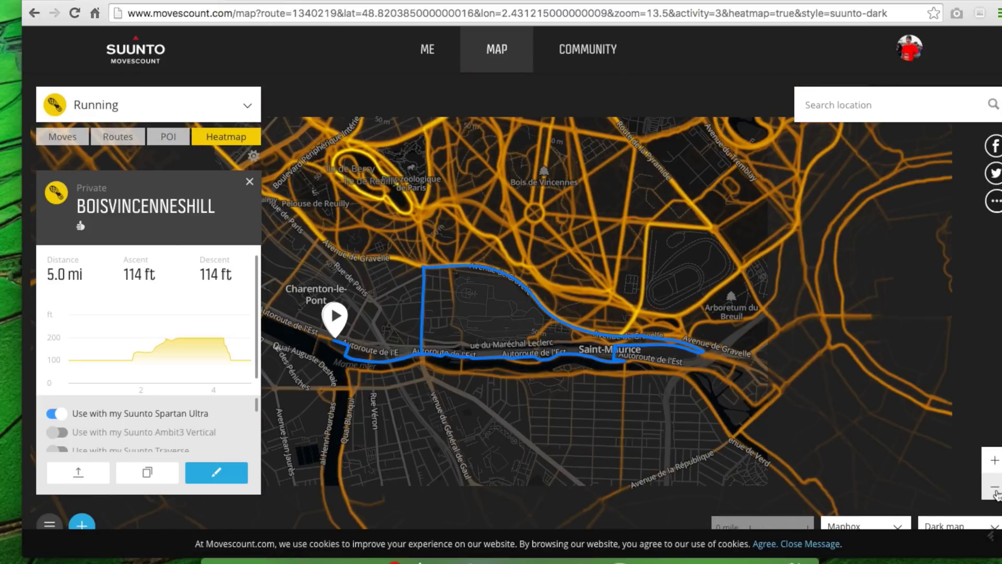
{"action": "left_click", "coordinate": [996, 490]}
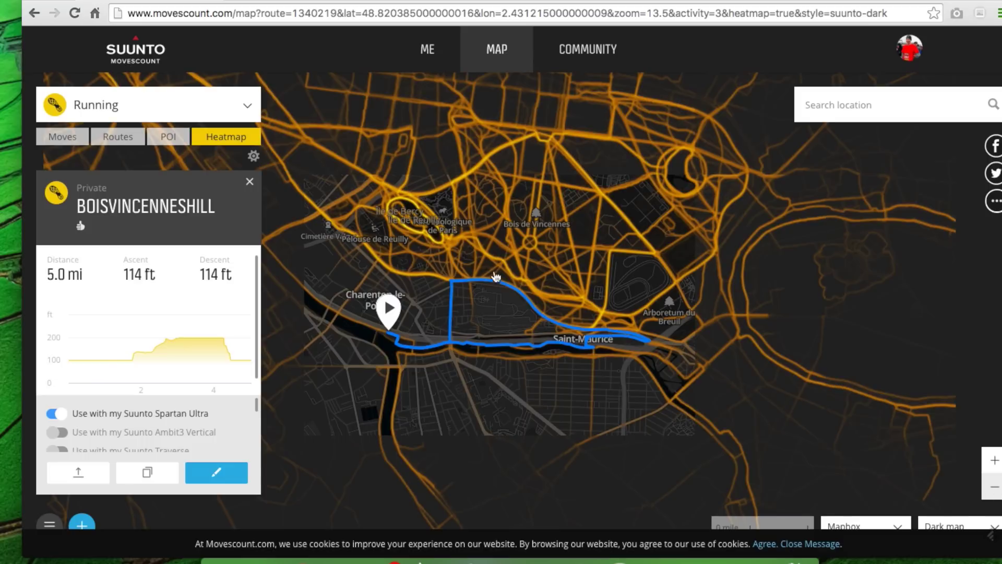
{"action": "left_click", "coordinate": [32, 15]}
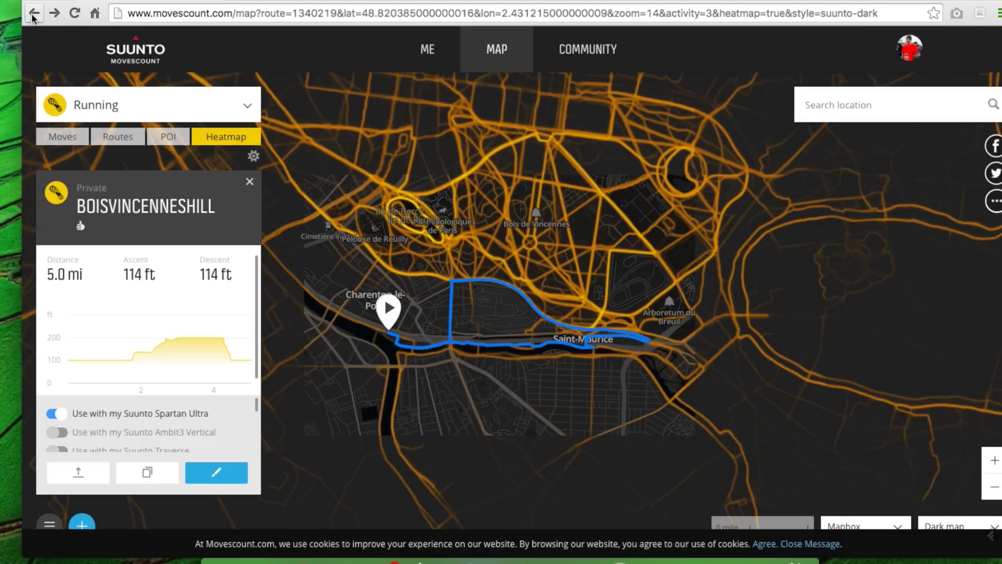
Step: In General Settings, keep the backlight on Automatic and raise its brightness from 50 to 80
{"action": "left_click", "coordinate": [32, 15]}
{"action": "scroll", "coordinate": [519, 261], "scroll_direction": "down", "scroll_amount": 5}
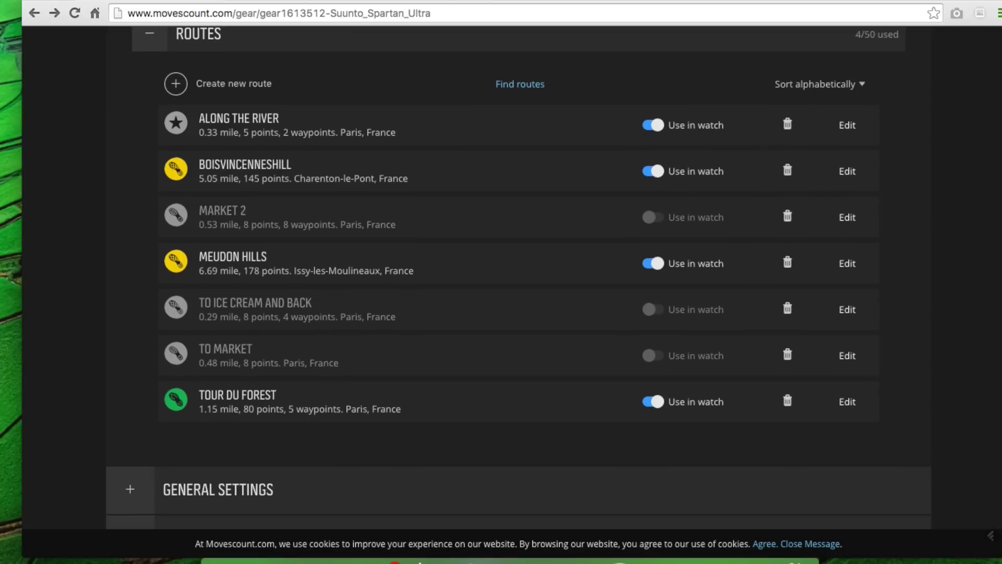
{"action": "scroll", "coordinate": [519, 276], "scroll_direction": "down", "scroll_amount": 2}
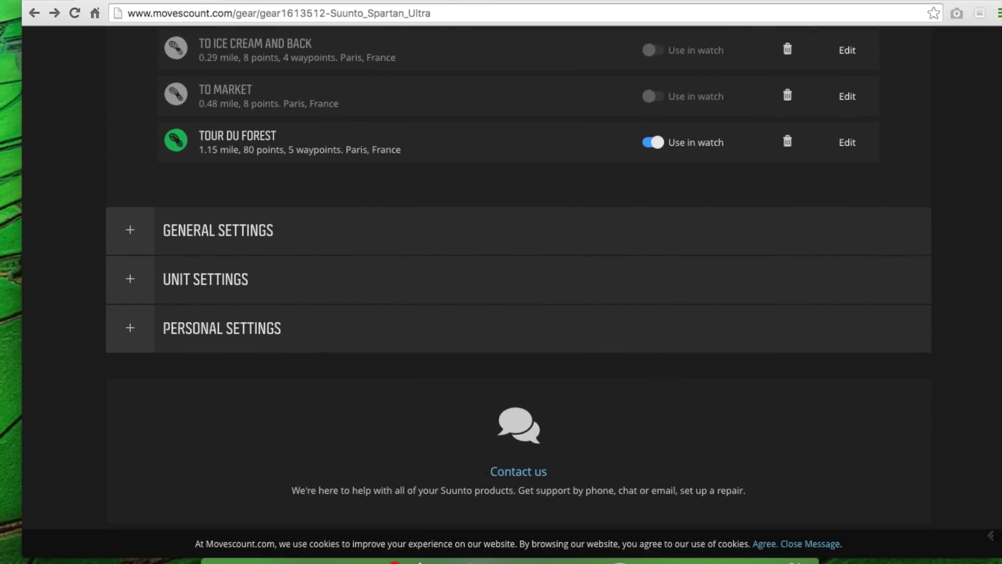
{"action": "left_click", "coordinate": [118, 230]}
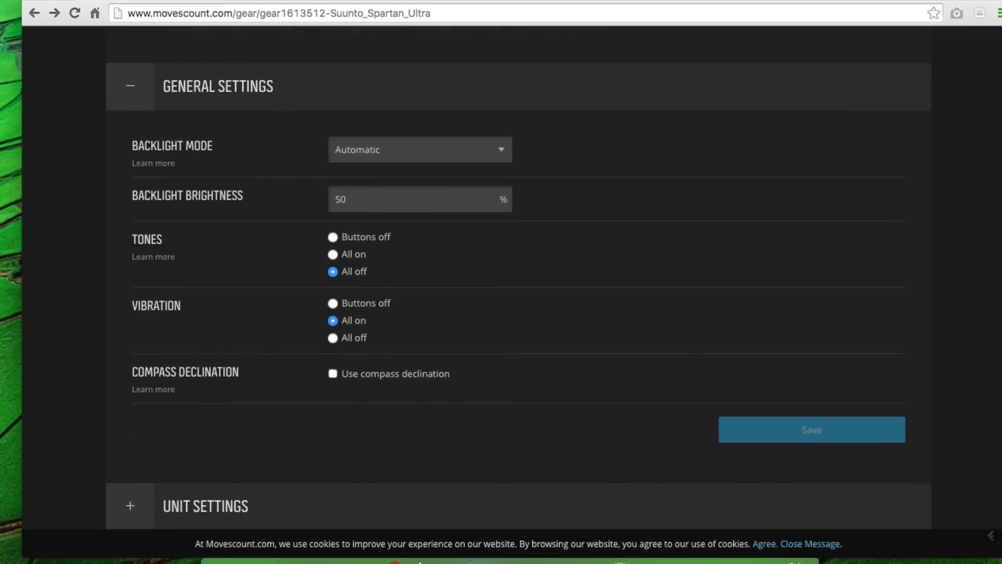
{"action": "left_click", "coordinate": [441, 155]}
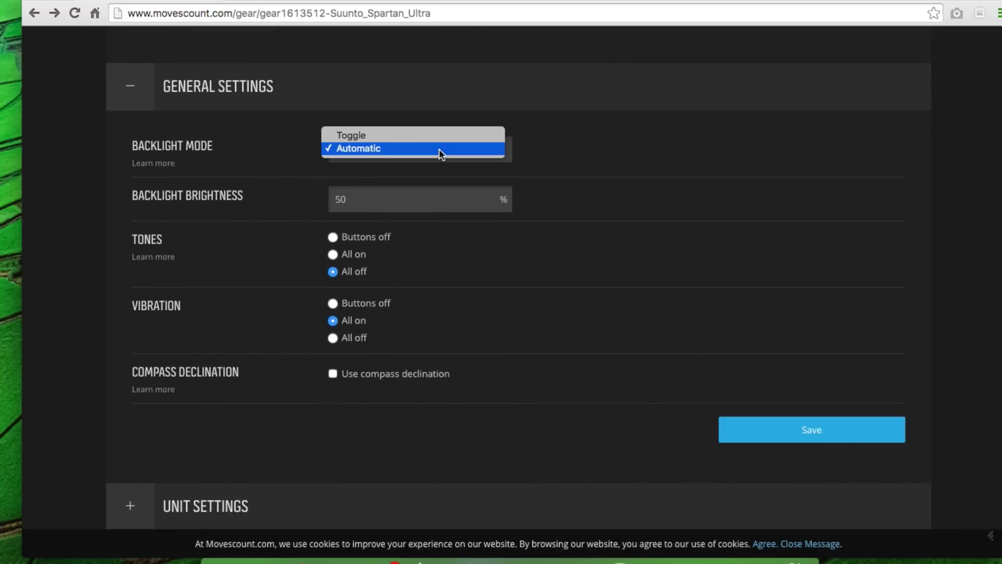
{"action": "left_click", "coordinate": [619, 178]}
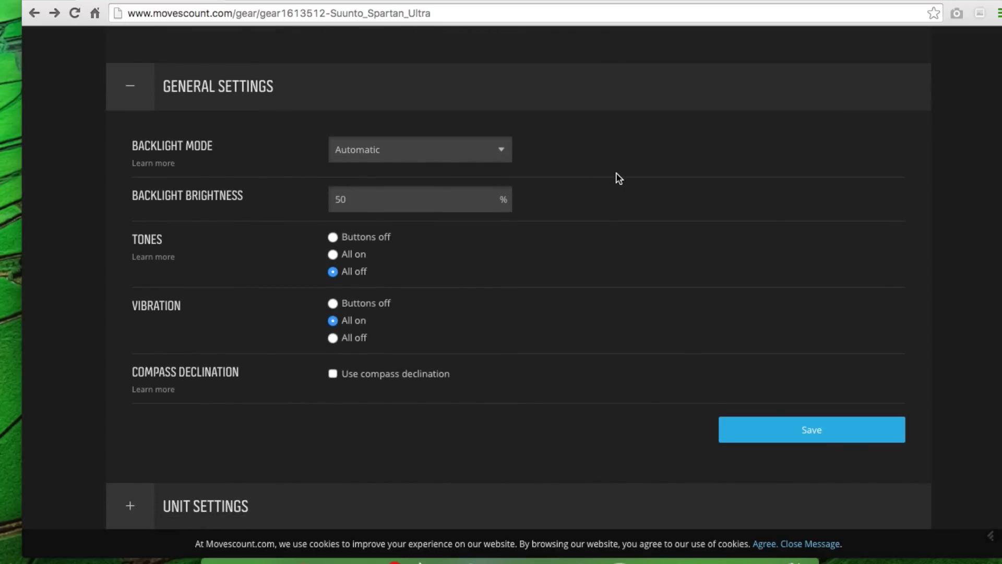
{"action": "left_click", "coordinate": [463, 199]}
{"action": "left_click_drag", "start_coordinate": [463, 200], "coordinate": [315, 201]}
{"action": "type", "text": "8"}
{"action": "left_click", "coordinate": [691, 247]}
Step: Leave tones on All off and save the general settings
{"action": "key", "text": "Up"}
{"action": "key", "text": "Up"}
{"action": "key", "text": "Down"}
{"action": "left_click", "coordinate": [332, 272]}
{"action": "left_click", "coordinate": [580, 320]}
{"action": "scroll", "coordinate": [390, 244], "scroll_direction": "down", "scroll_amount": 5}
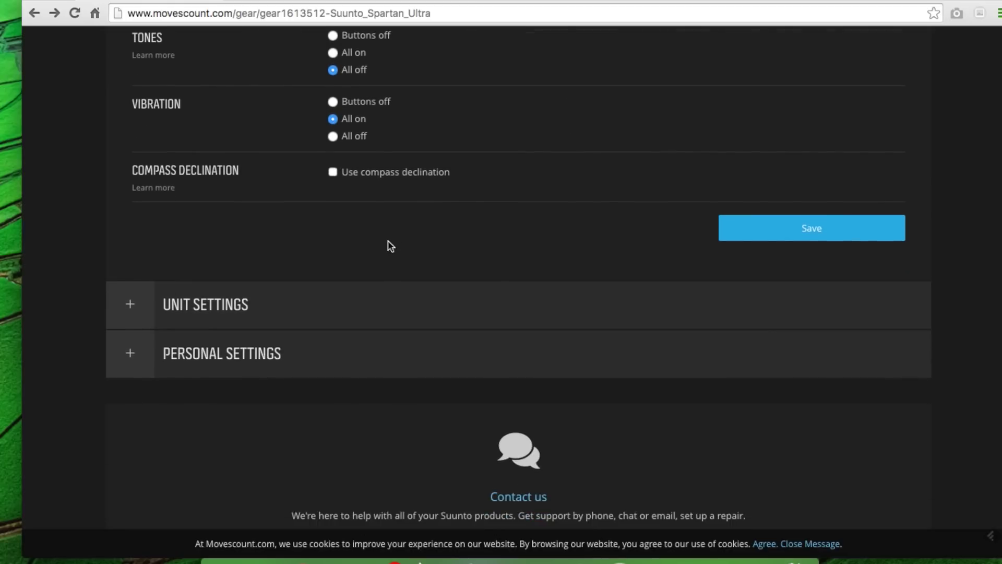
{"action": "left_click", "coordinate": [839, 229]}
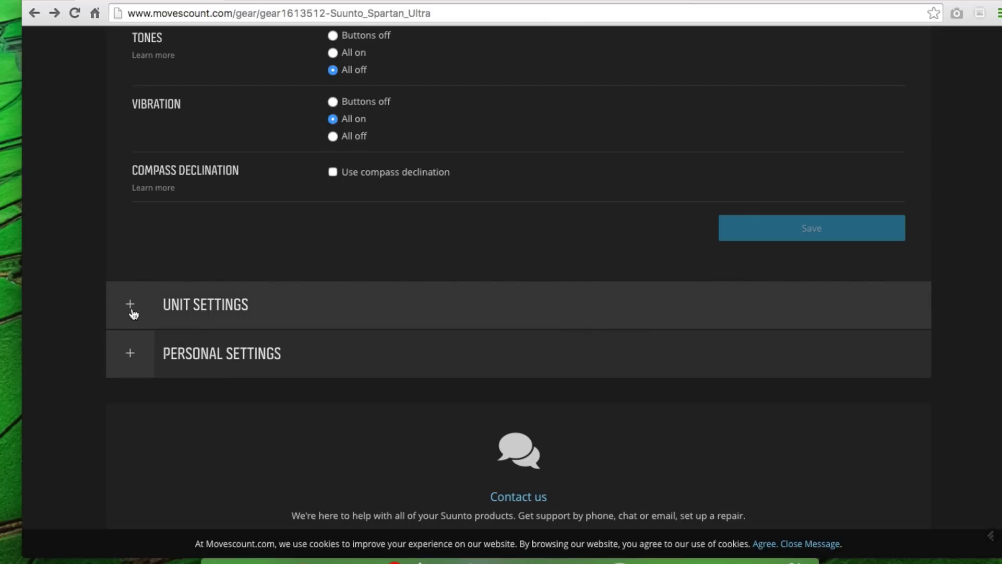
Step: Expand Unit Settings (imperial, DD.MM., 24 hours) and Personal Settings for review
{"action": "left_click", "coordinate": [130, 304]}
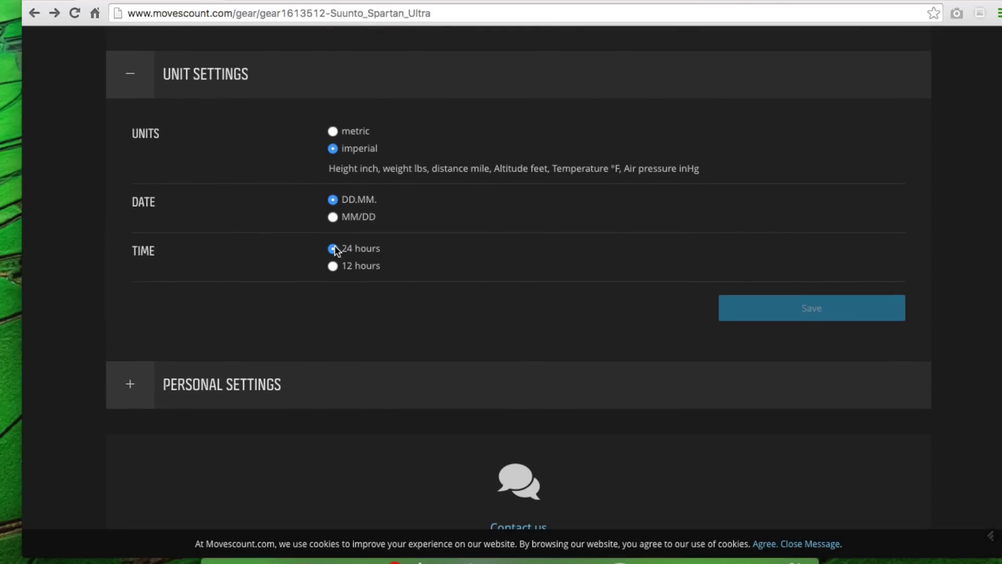
{"action": "left_click", "coordinate": [124, 406]}
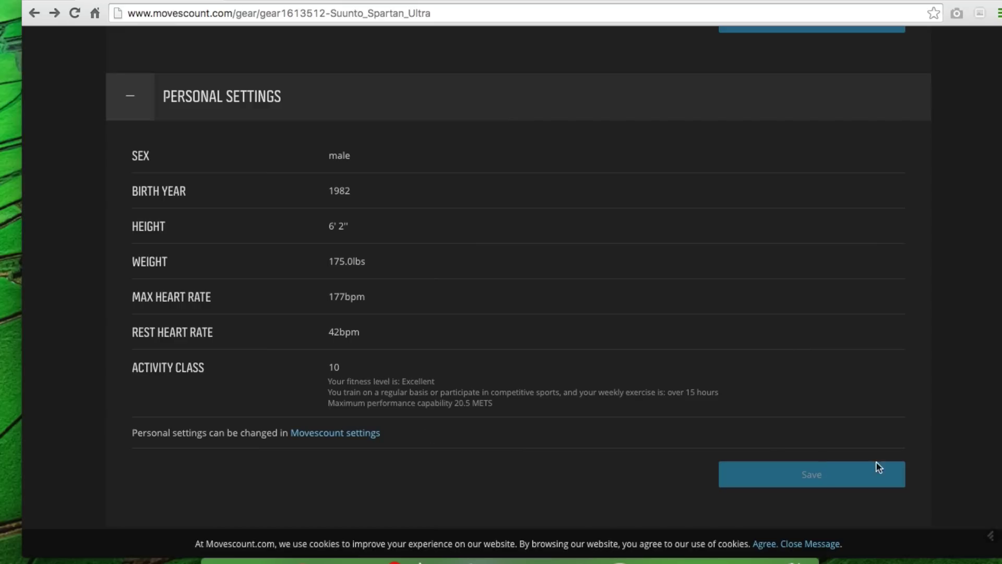
{"action": "scroll", "coordinate": [996, 388], "scroll_direction": "up", "scroll_amount": 7}
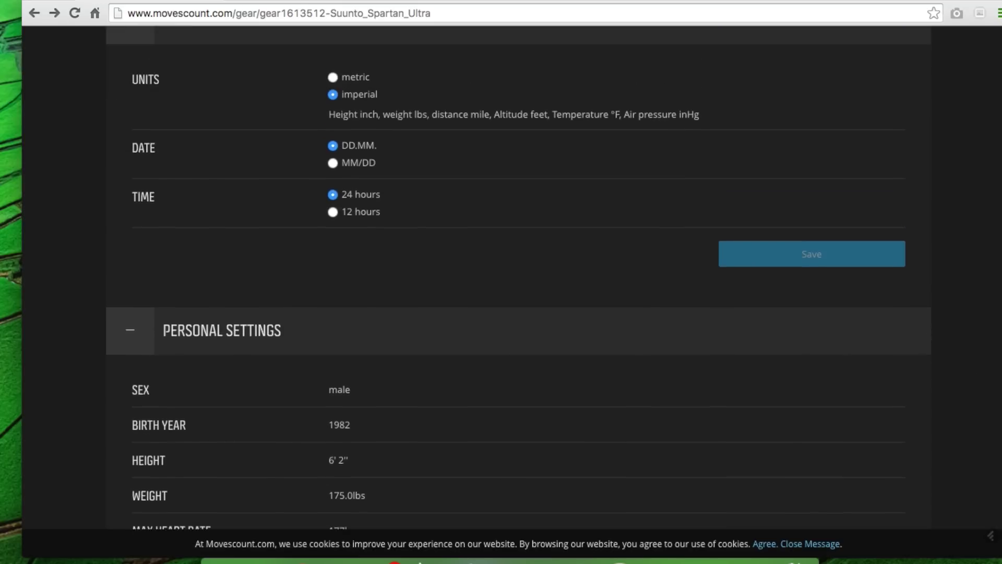
{"action": "scroll", "coordinate": [518, 282], "scroll_direction": "up", "scroll_amount": 10}
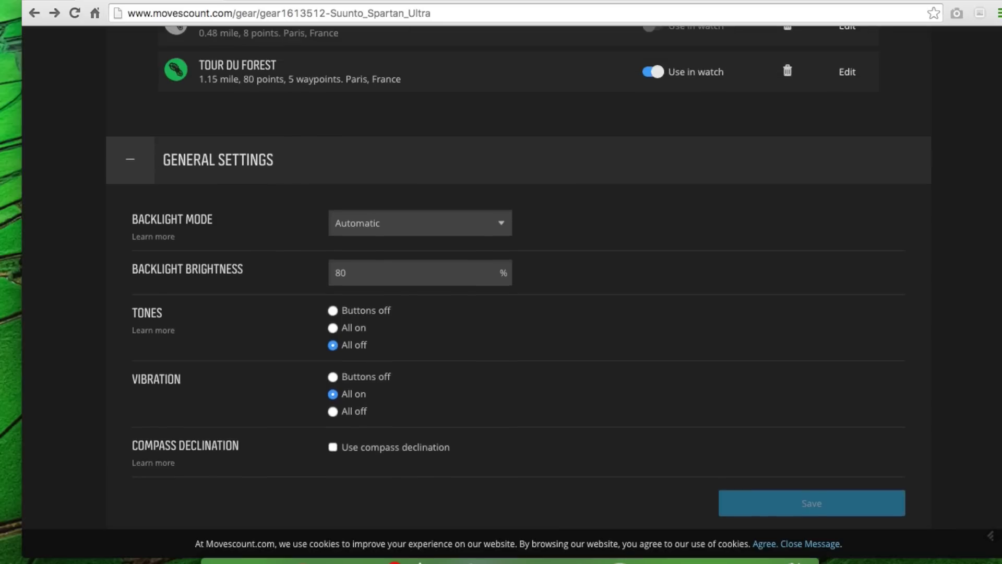
{"action": "scroll", "coordinate": [519, 282], "scroll_direction": "up", "scroll_amount": 10}
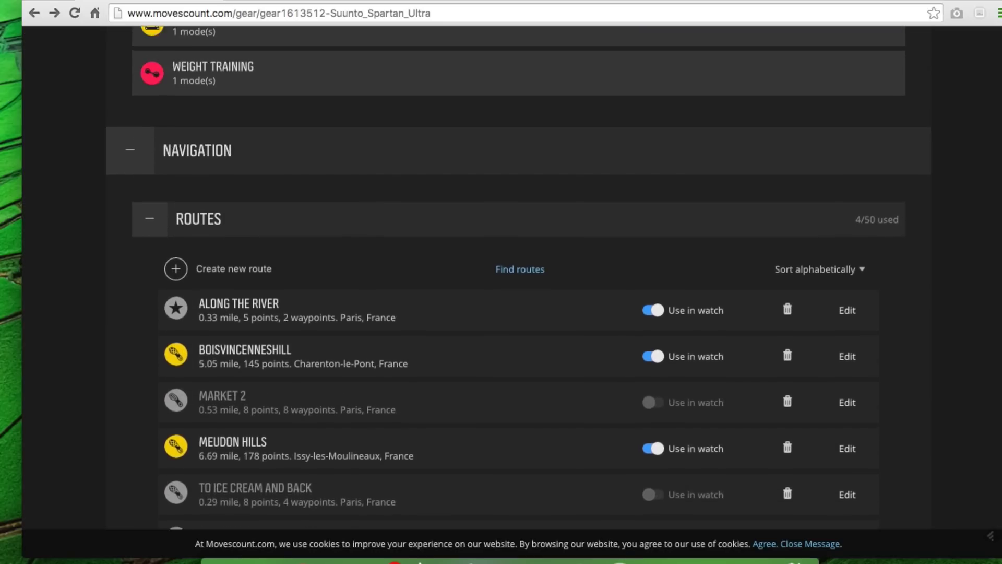
{"action": "scroll", "coordinate": [519, 282], "scroll_direction": "up", "scroll_amount": 3}
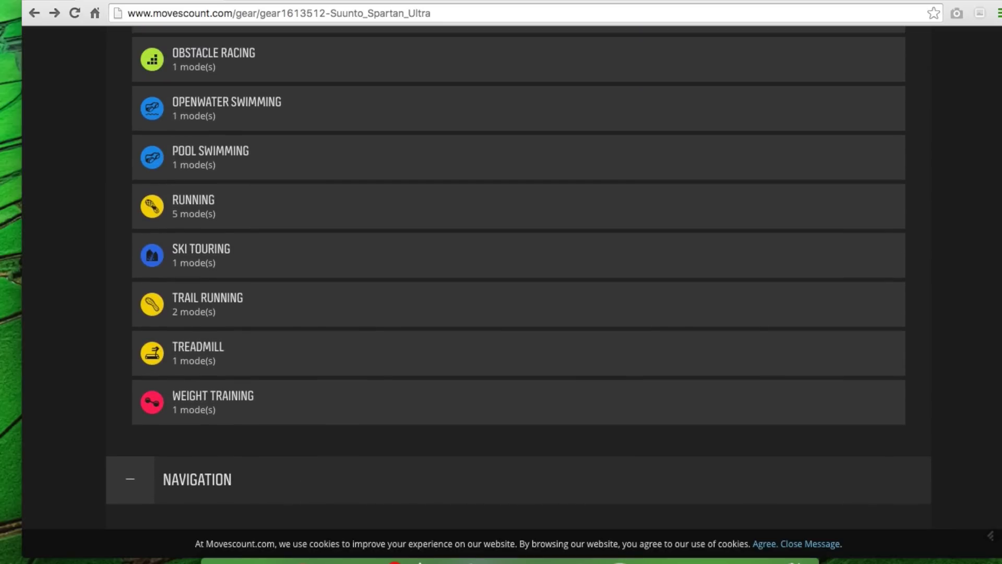
{"action": "scroll", "coordinate": [995, 307], "scroll_direction": "up", "scroll_amount": 20}
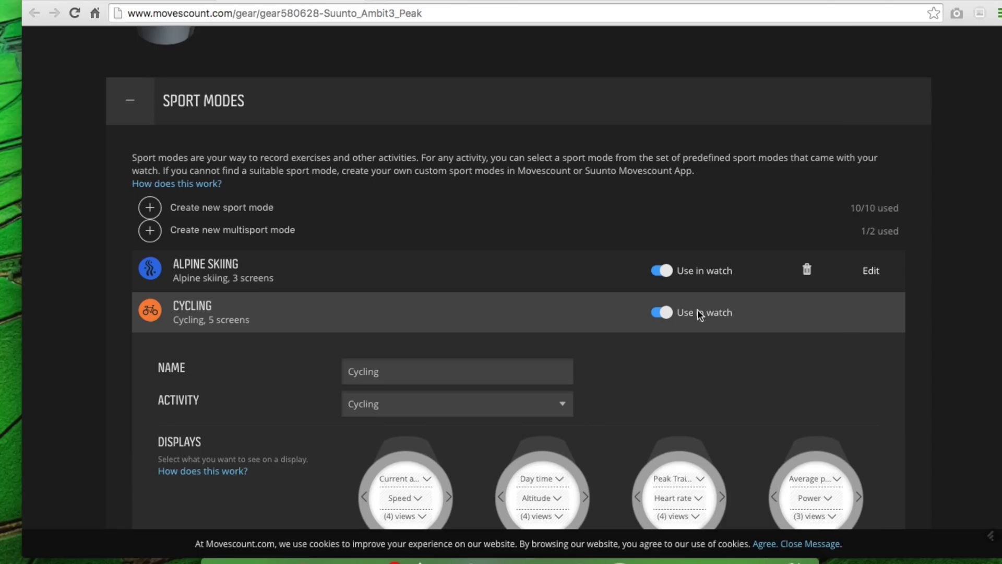
{"action": "scroll", "coordinate": [986, 218], "scroll_direction": "down", "scroll_amount": 7}
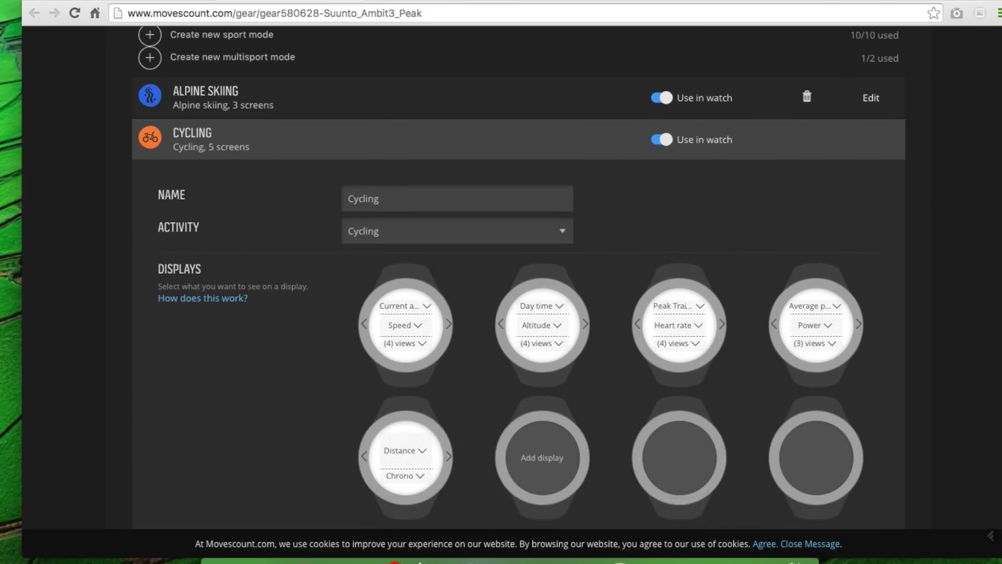
{"action": "scroll", "coordinate": [550, 278], "scroll_direction": "down", "scroll_amount": 2}
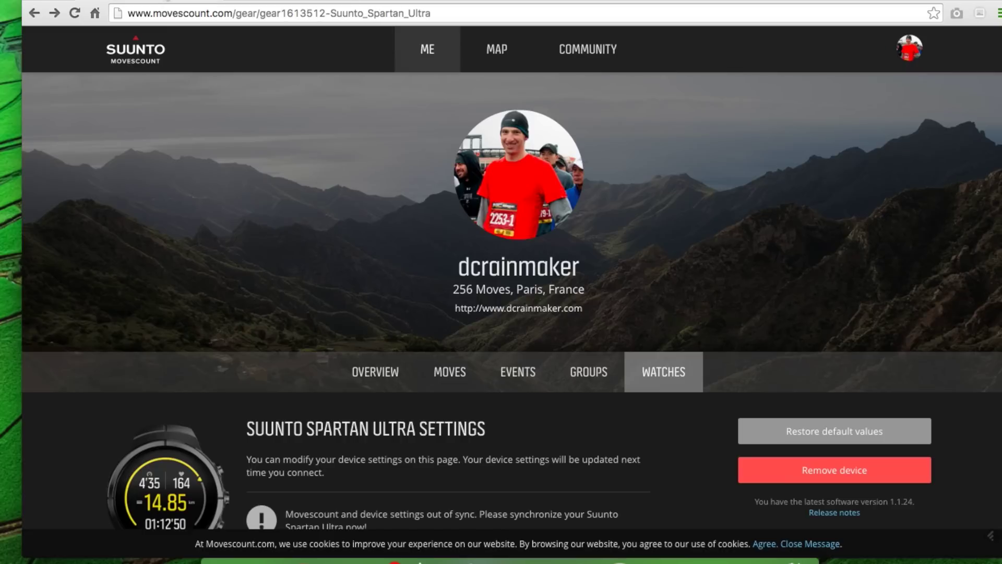
{"action": "scroll", "coordinate": [728, 256], "scroll_direction": "down", "scroll_amount": 5}
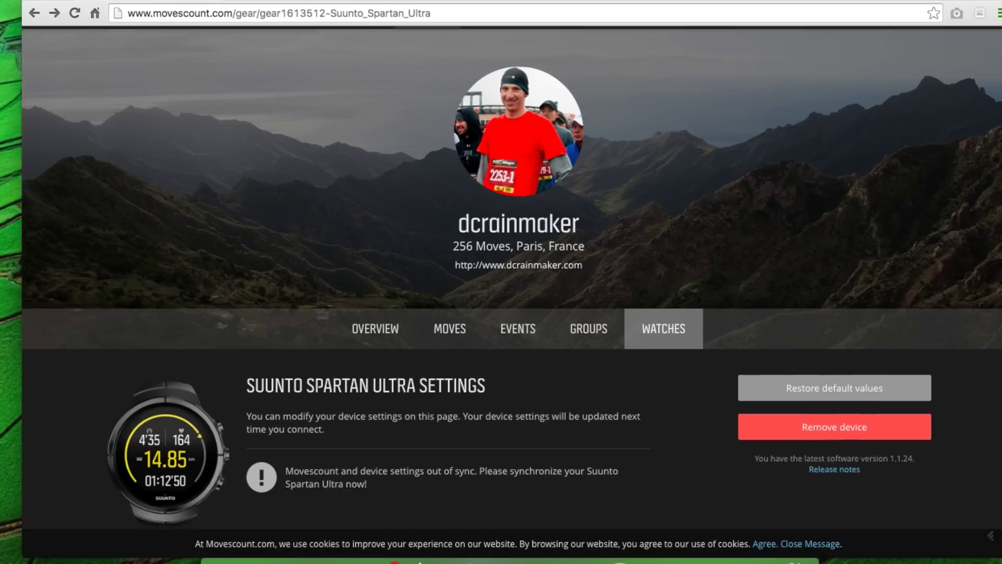
{"action": "scroll", "coordinate": [512, 277], "scroll_direction": "up", "scroll_amount": 3}
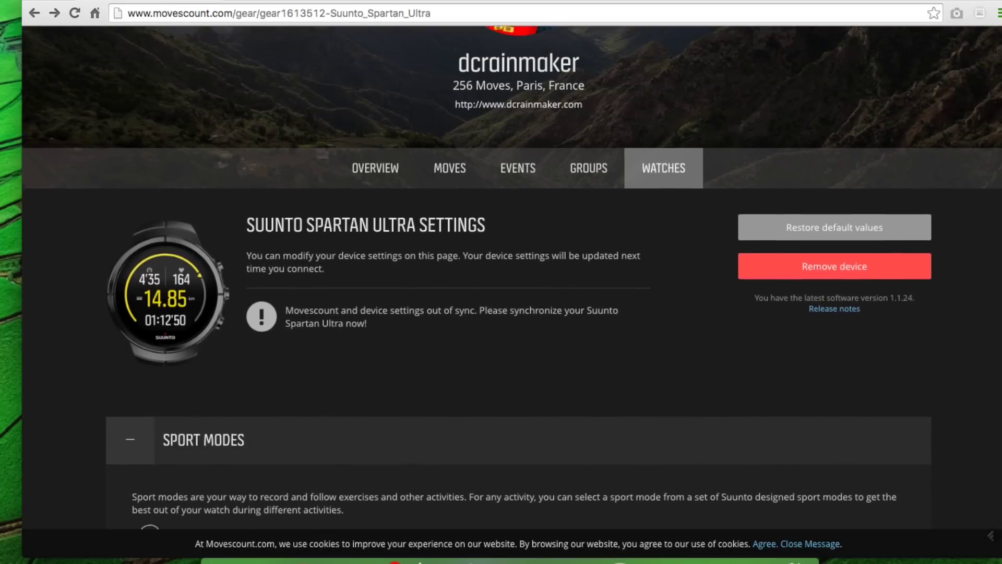
{"action": "scroll", "coordinate": [512, 277], "scroll_direction": "up", "scroll_amount": 1}
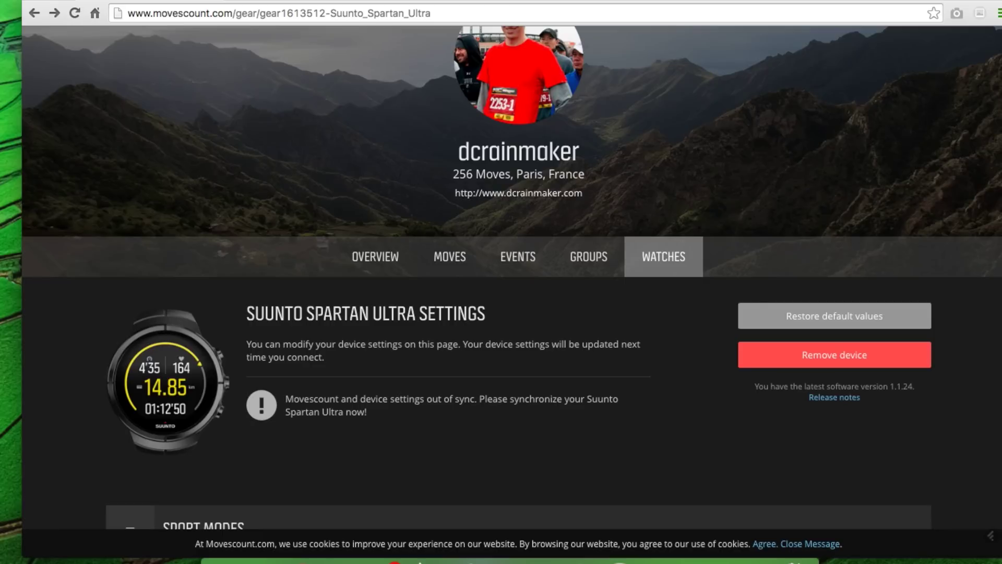
Step: Launch SuuntoLink from the dock to sync the new settings to the Spartan Ultra (v1.1.24)
{"action": "left_click", "coordinate": [620, 561]}
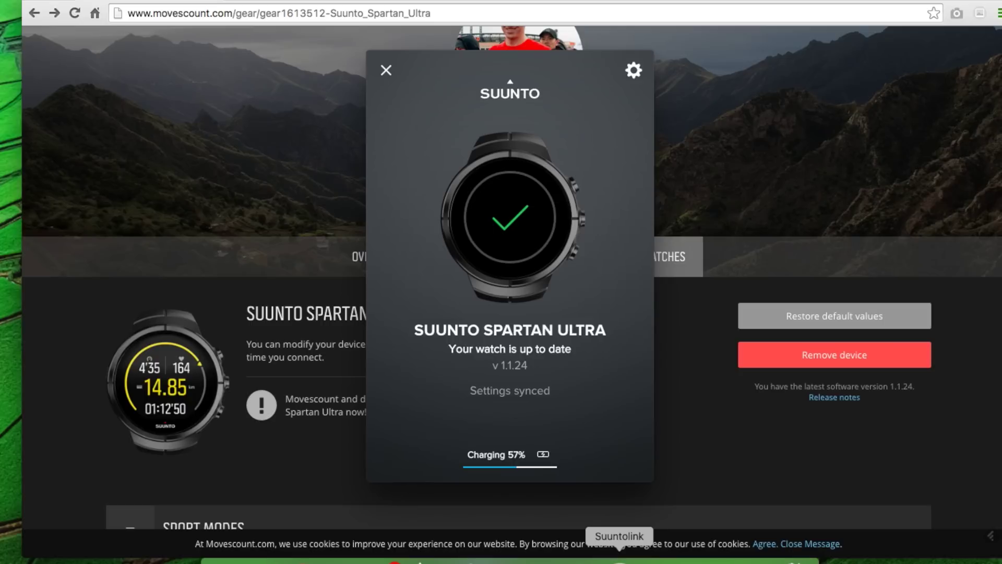